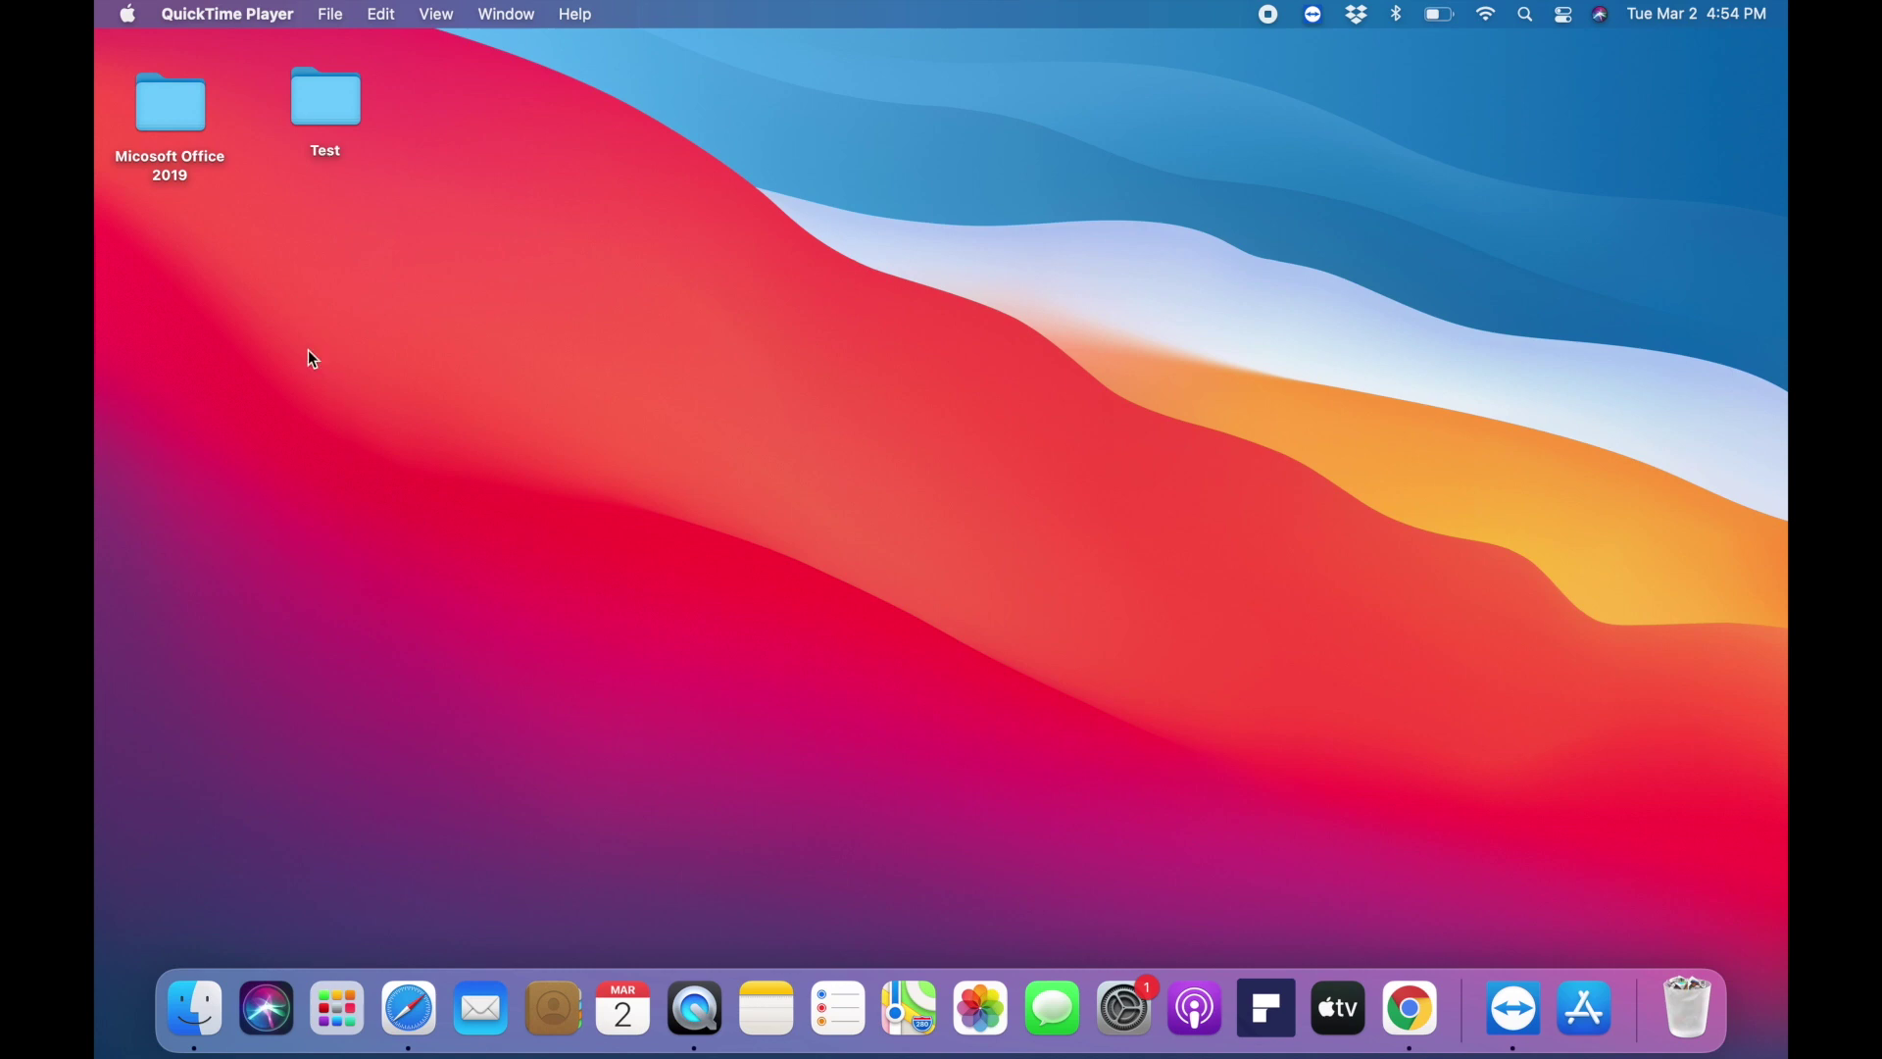
Check the Security & Privacy pane in System Preferences, then close System Preferences
{"action": "left_click", "coordinate": [127, 13]}
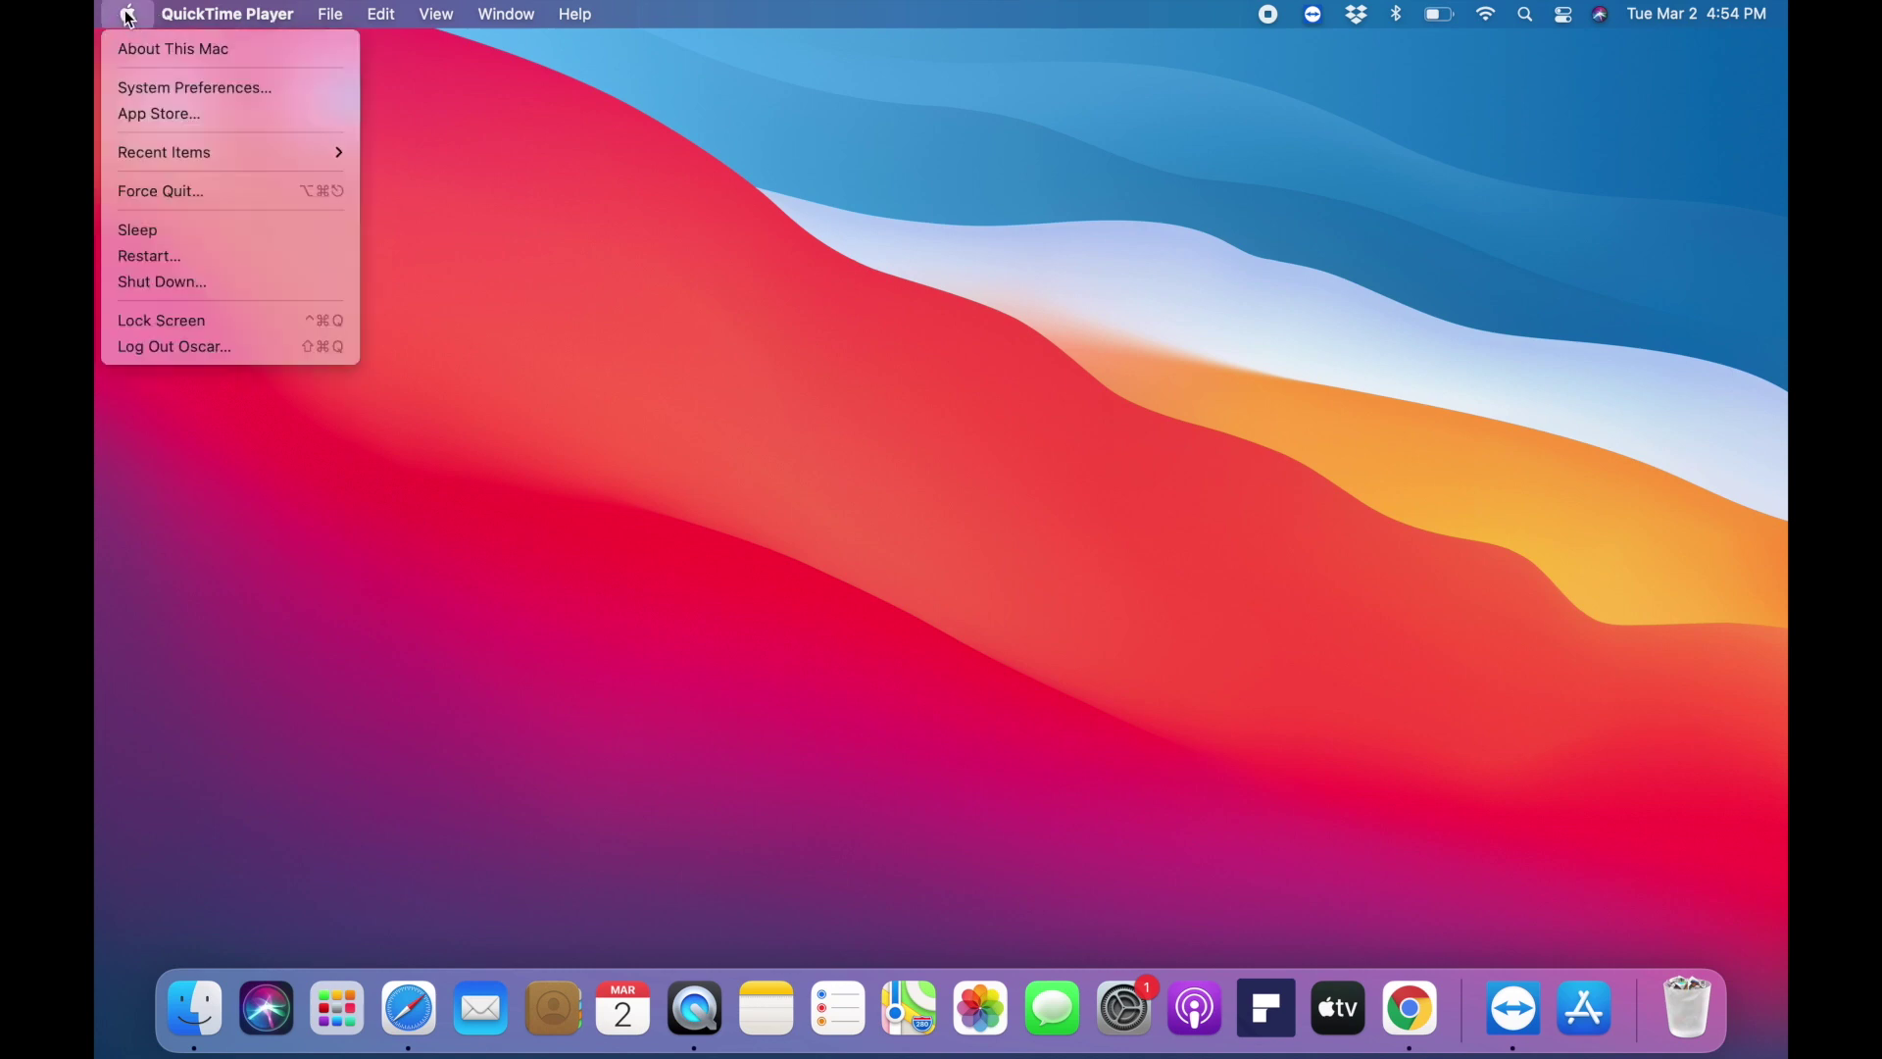
{"action": "left_click", "coordinate": [257, 93]}
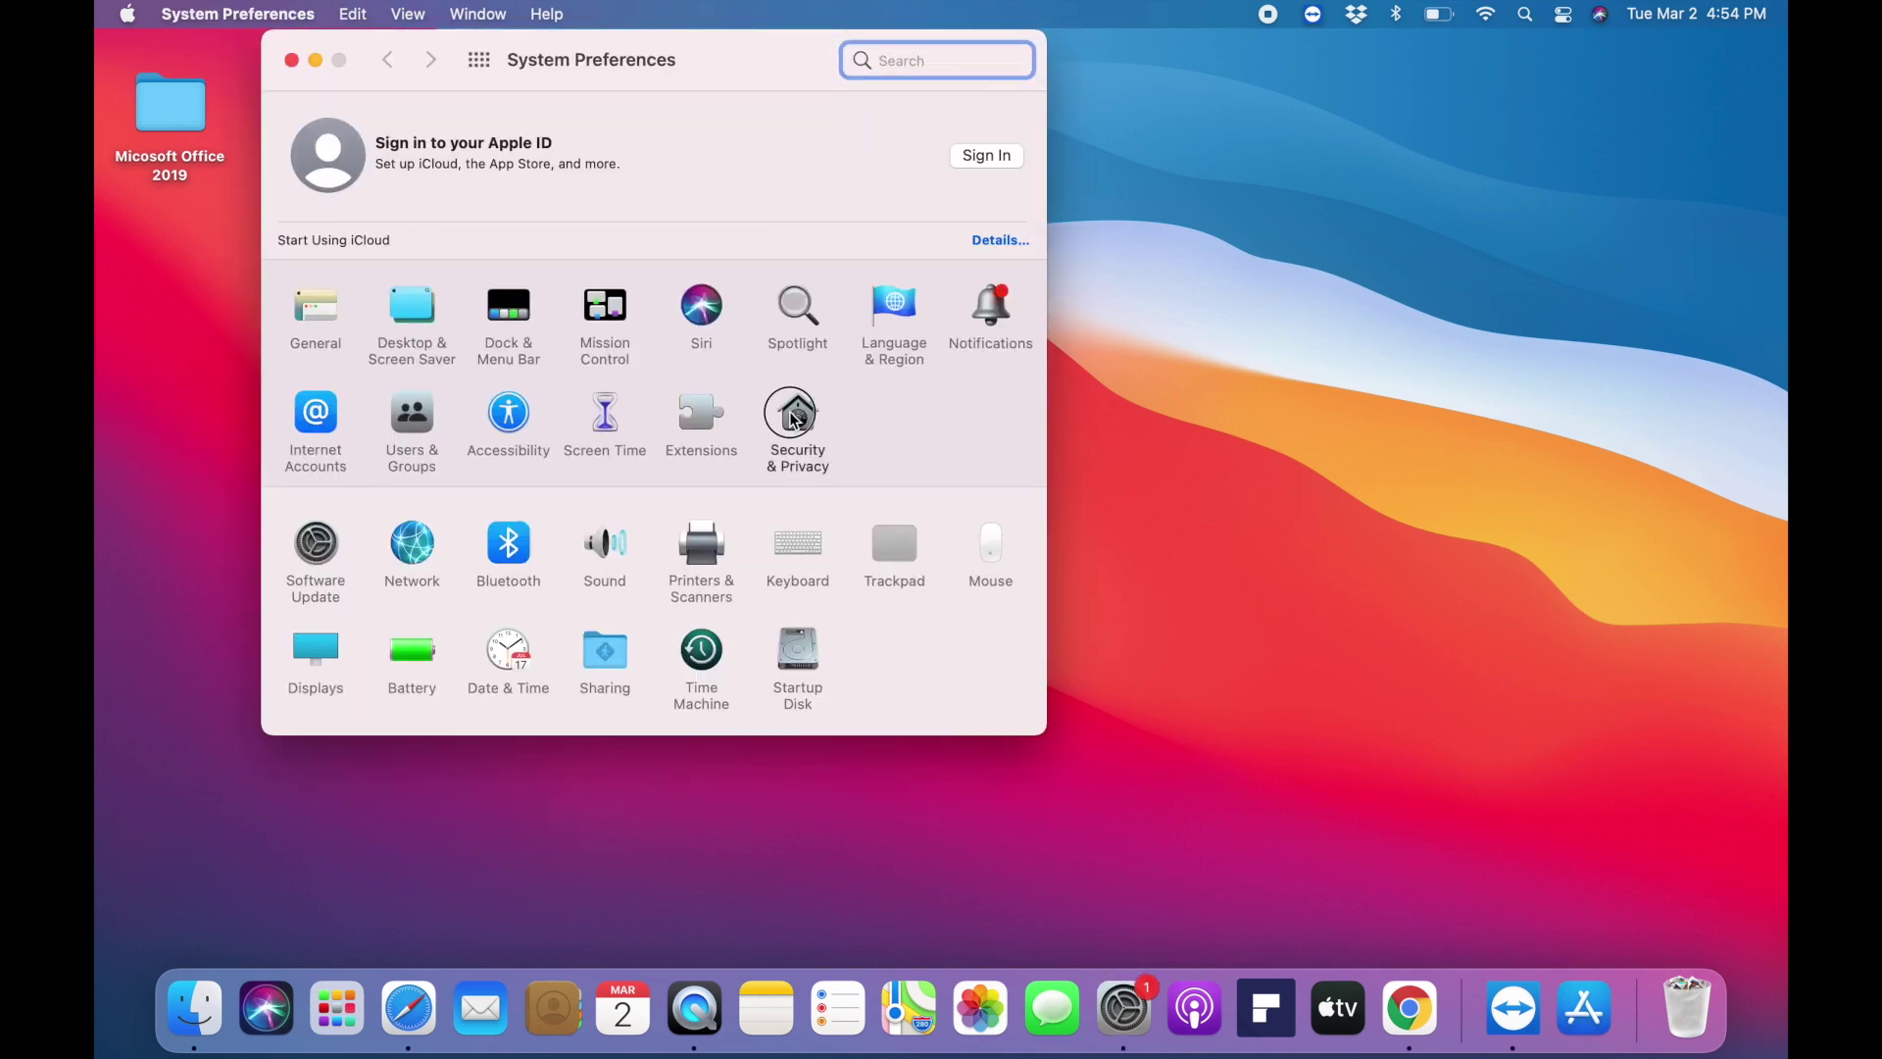
{"action": "left_click", "coordinate": [794, 419]}
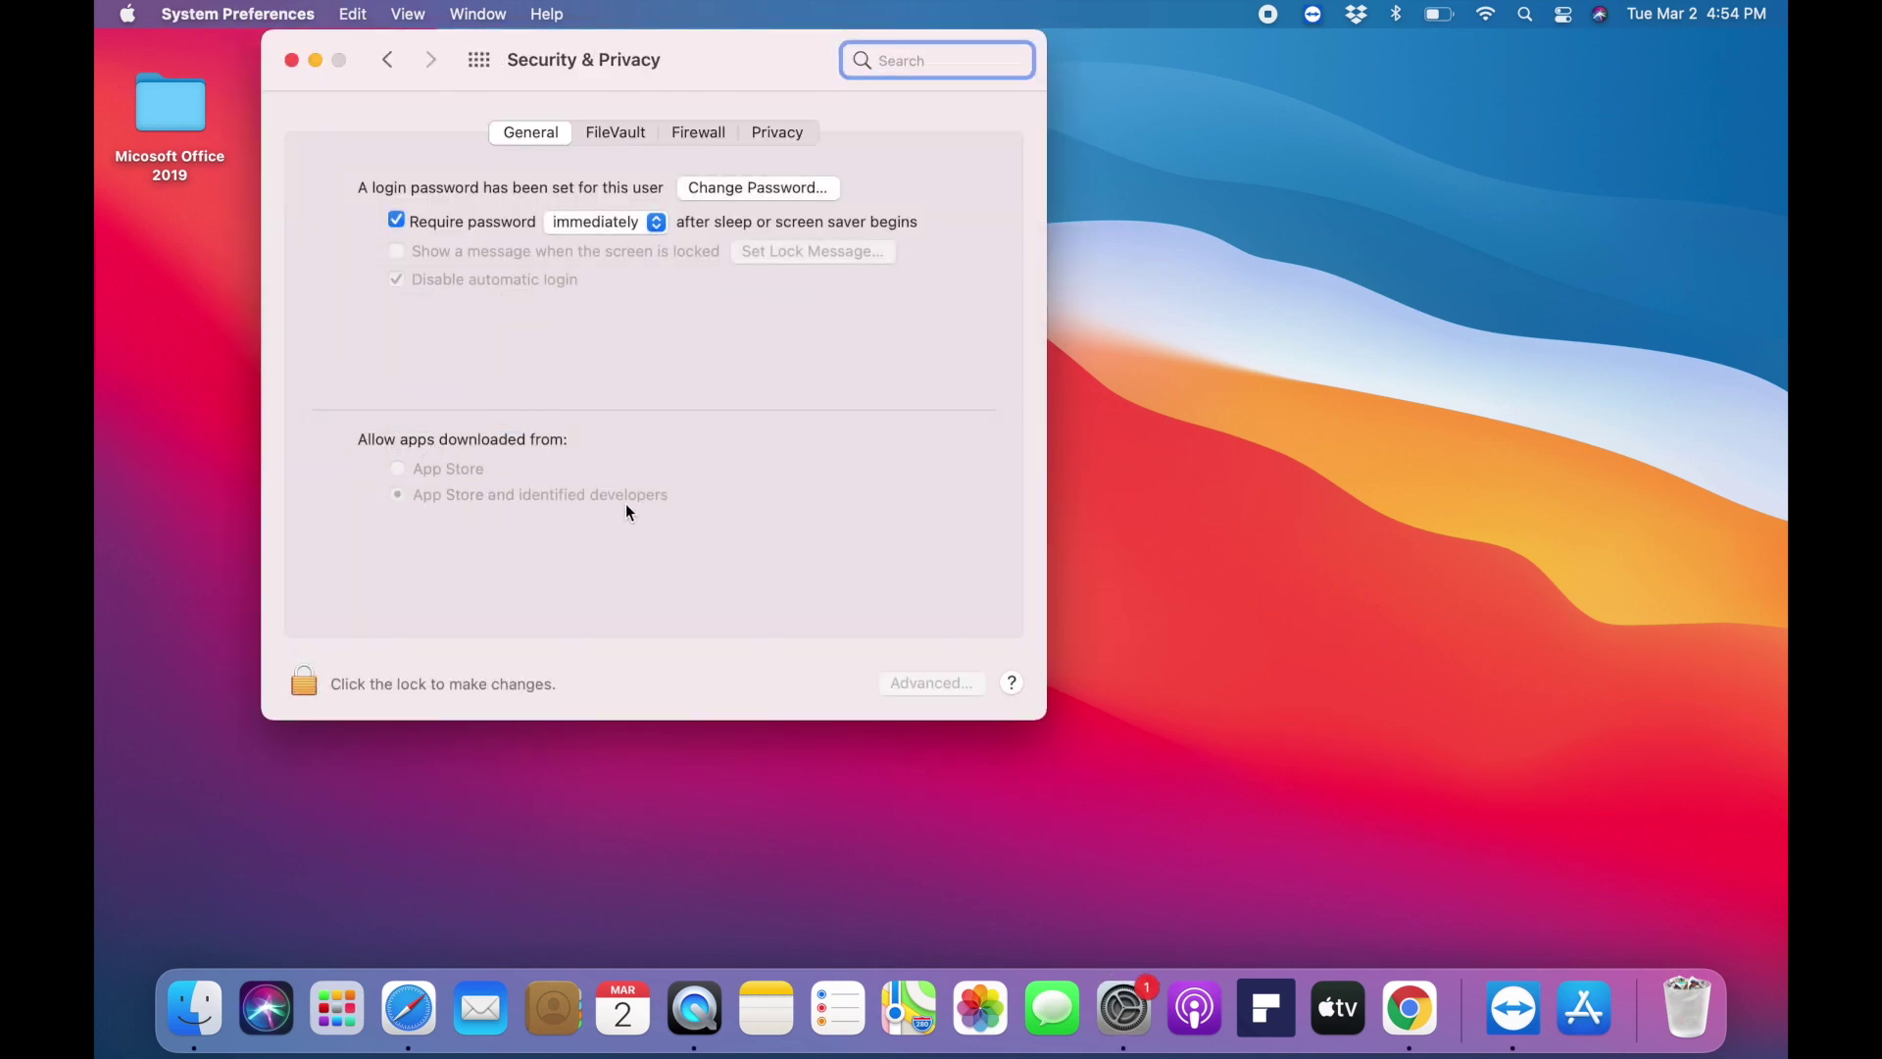
{"action": "left_click", "coordinate": [292, 61]}
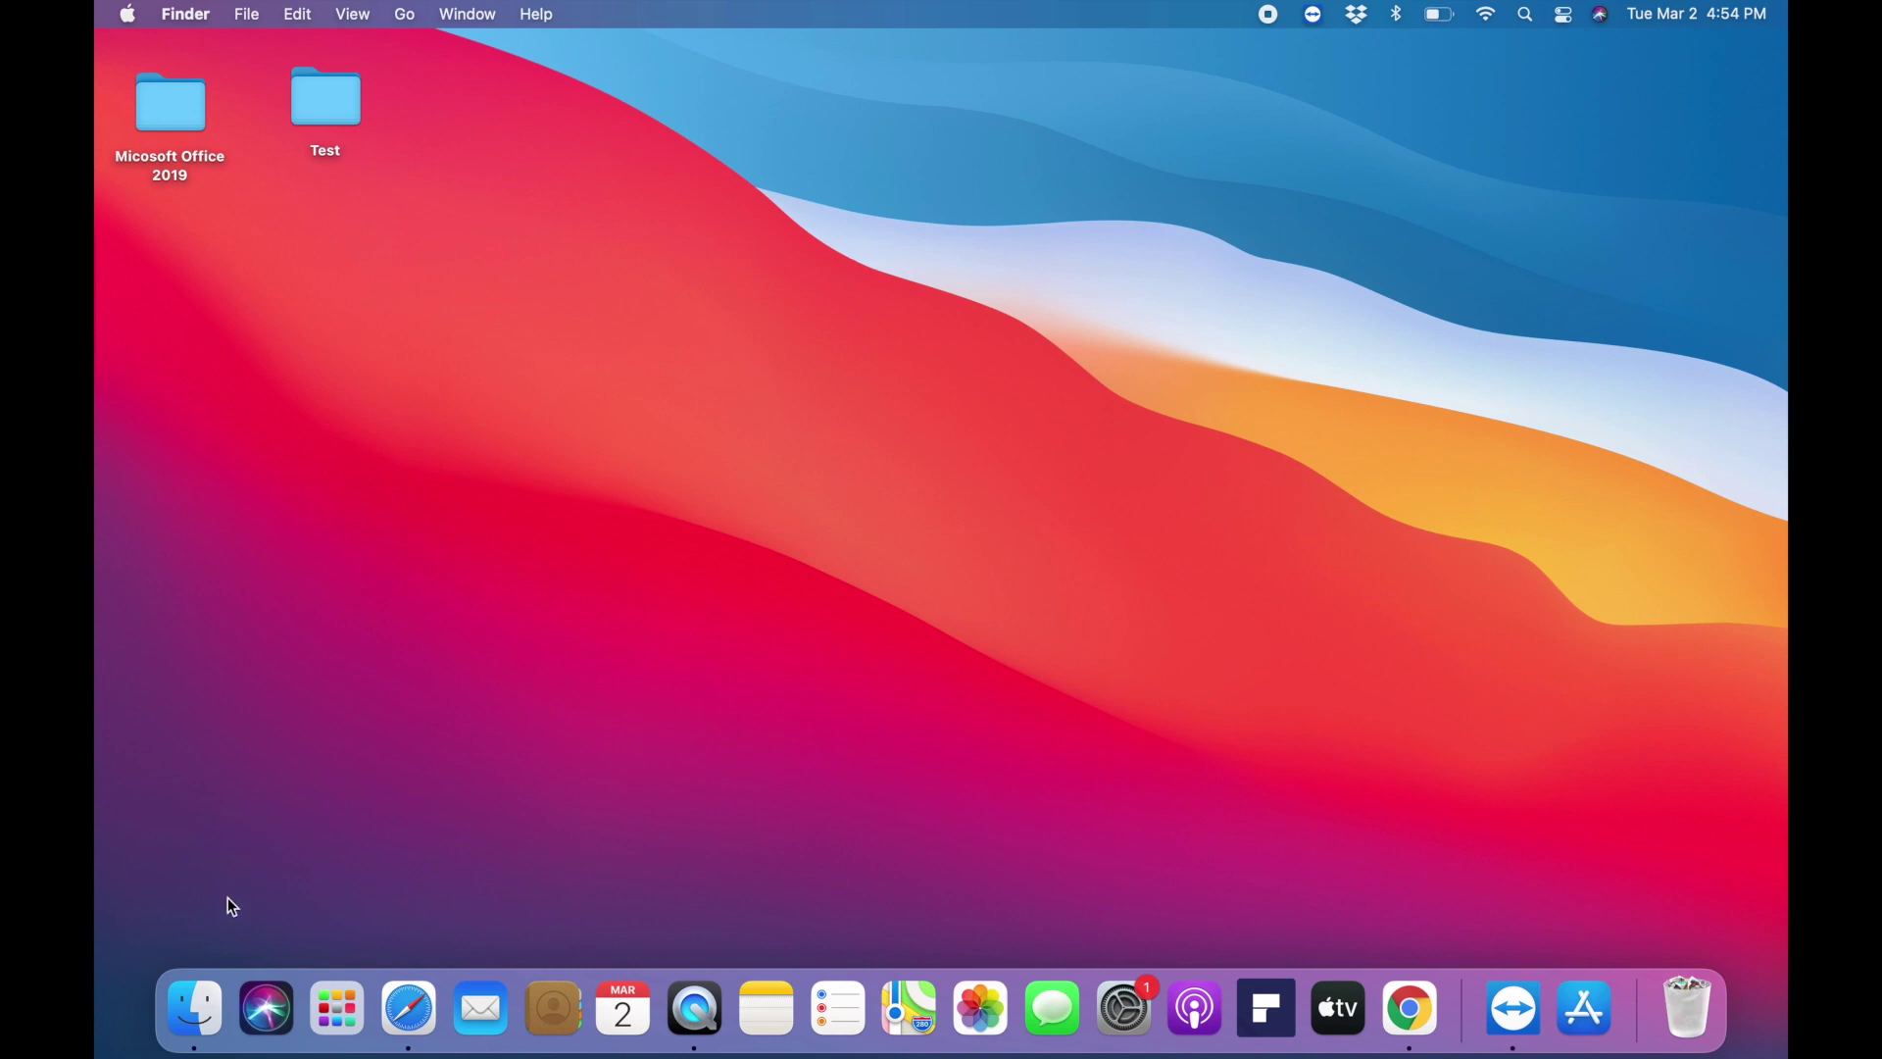
Launch Microsoft Word from the Finder Applications folder and dismiss its notification banner
{"action": "left_click", "coordinate": [196, 1000]}
{"action": "left_click", "coordinate": [806, 304]}
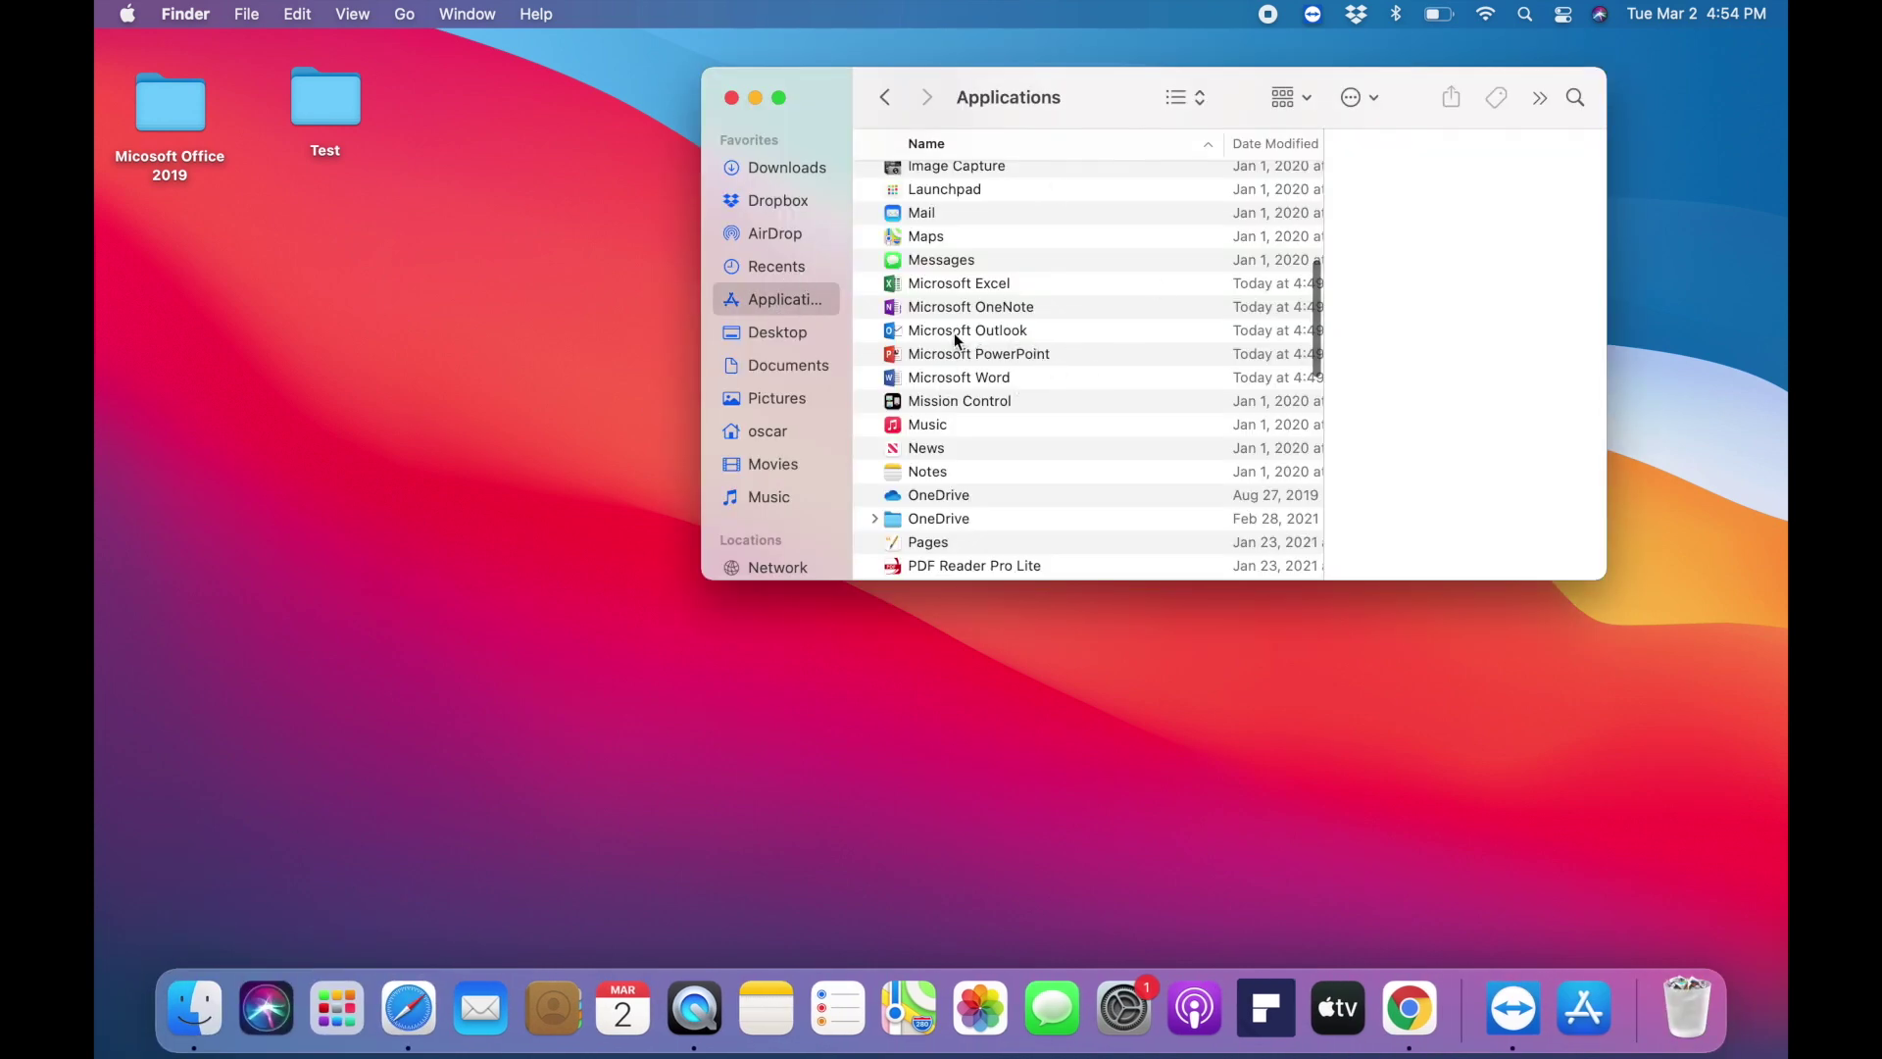
{"action": "double_click", "coordinate": [980, 381]}
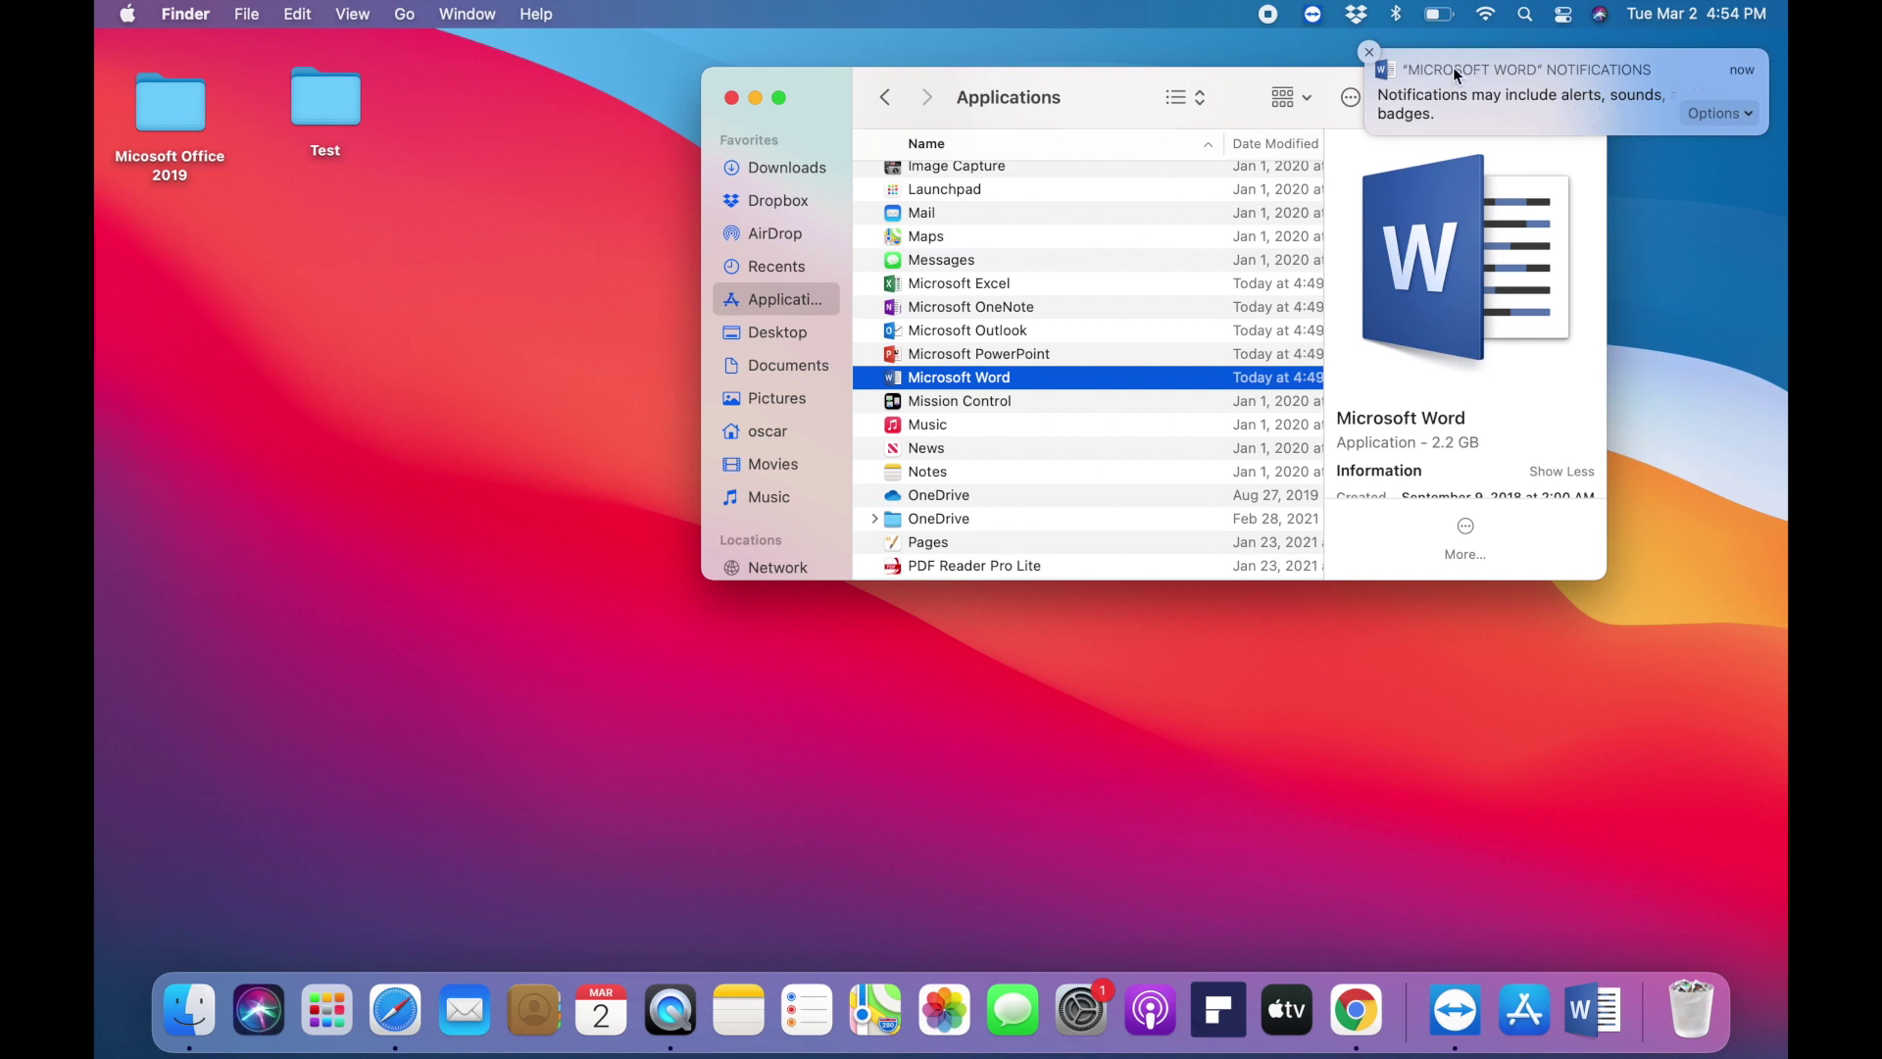
{"action": "left_click", "coordinate": [1370, 53]}
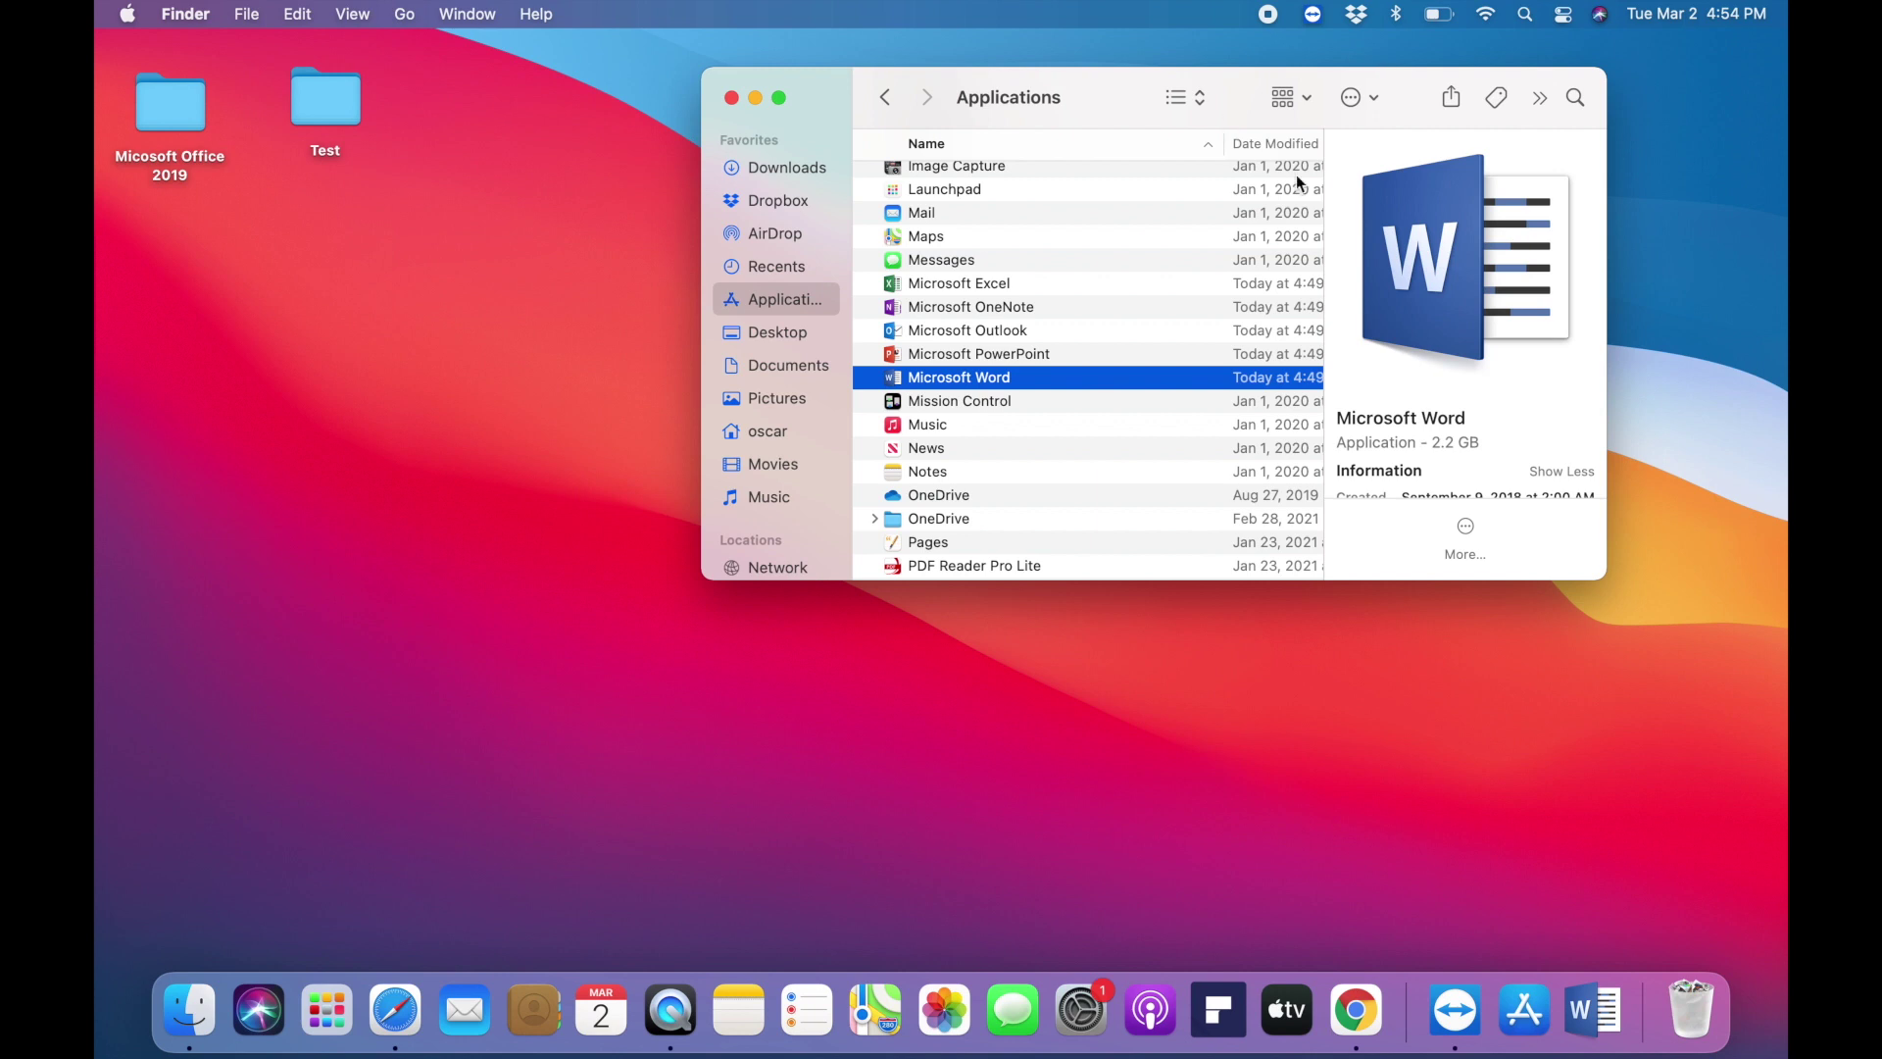
Move the Finder window aside, start Microsoft PowerPoint, and close the Applications window
{"action": "left_click_drag", "start_coordinate": [839, 88], "coordinate": [677, 87]}
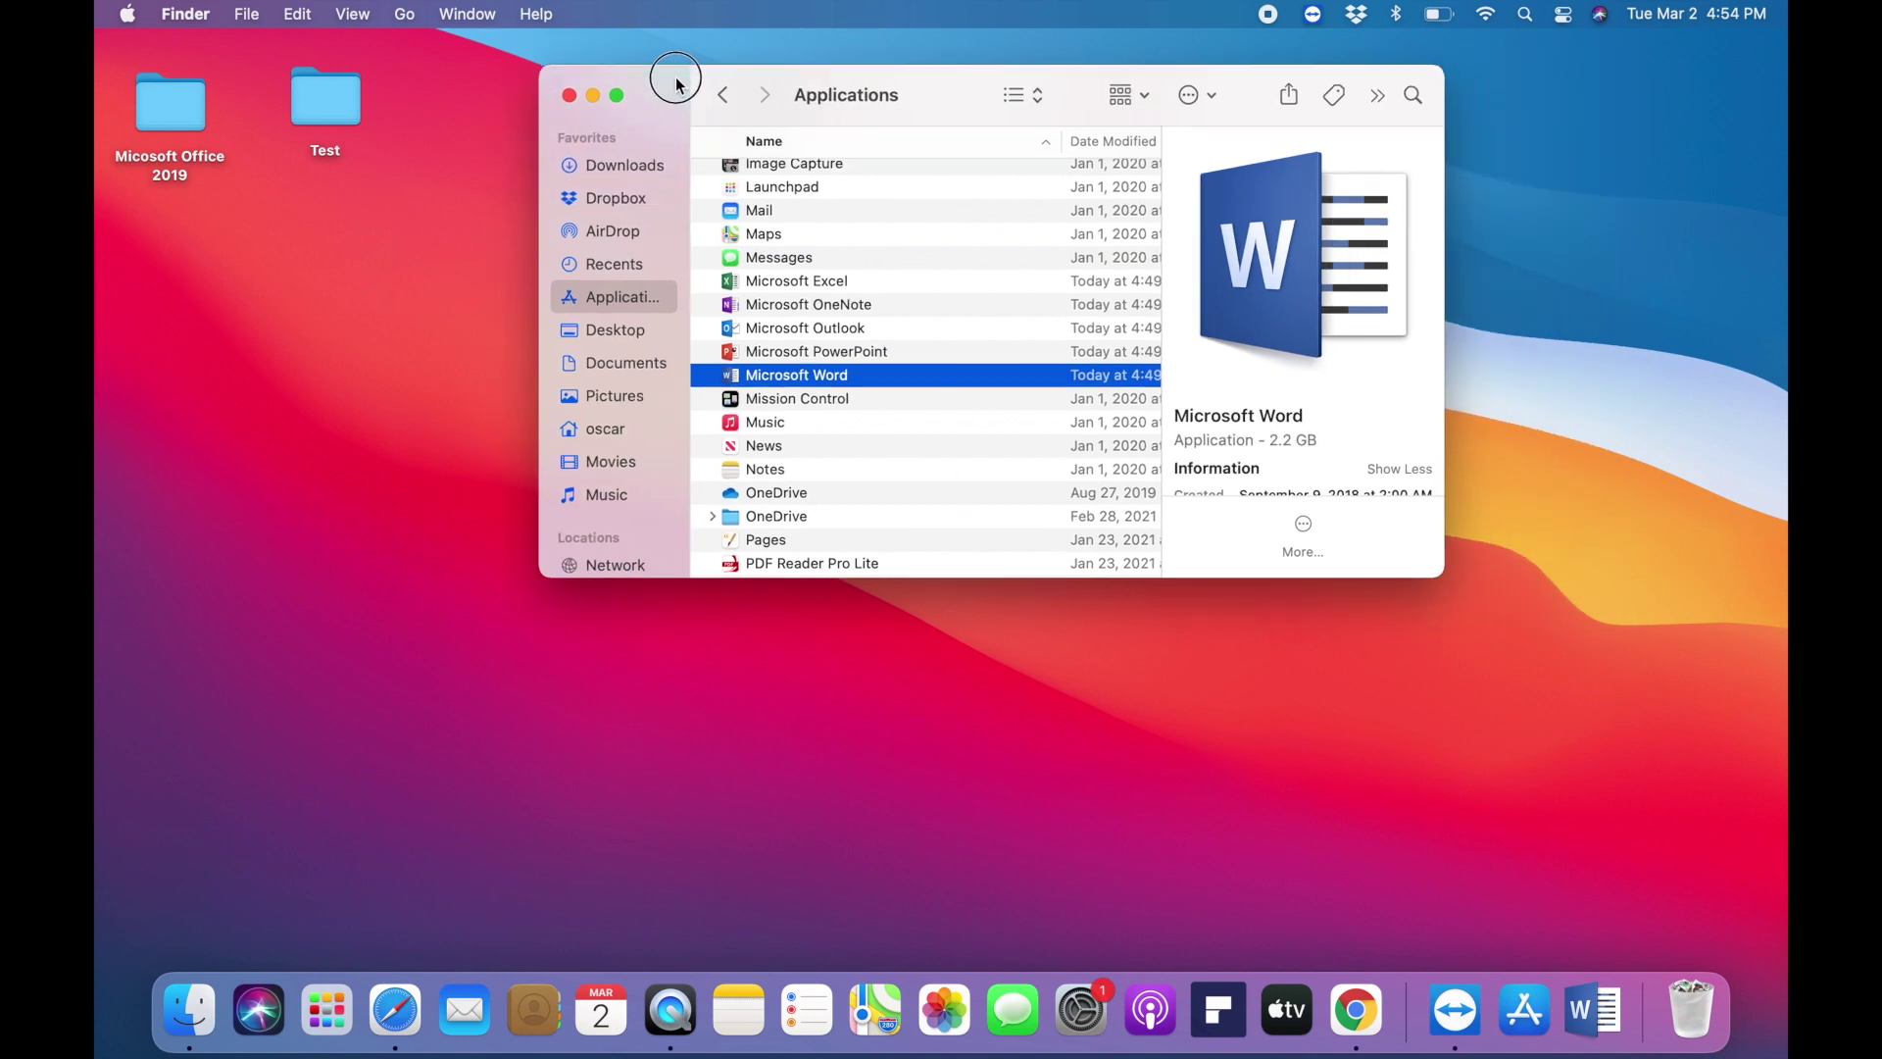
{"action": "double_click", "coordinate": [861, 351]}
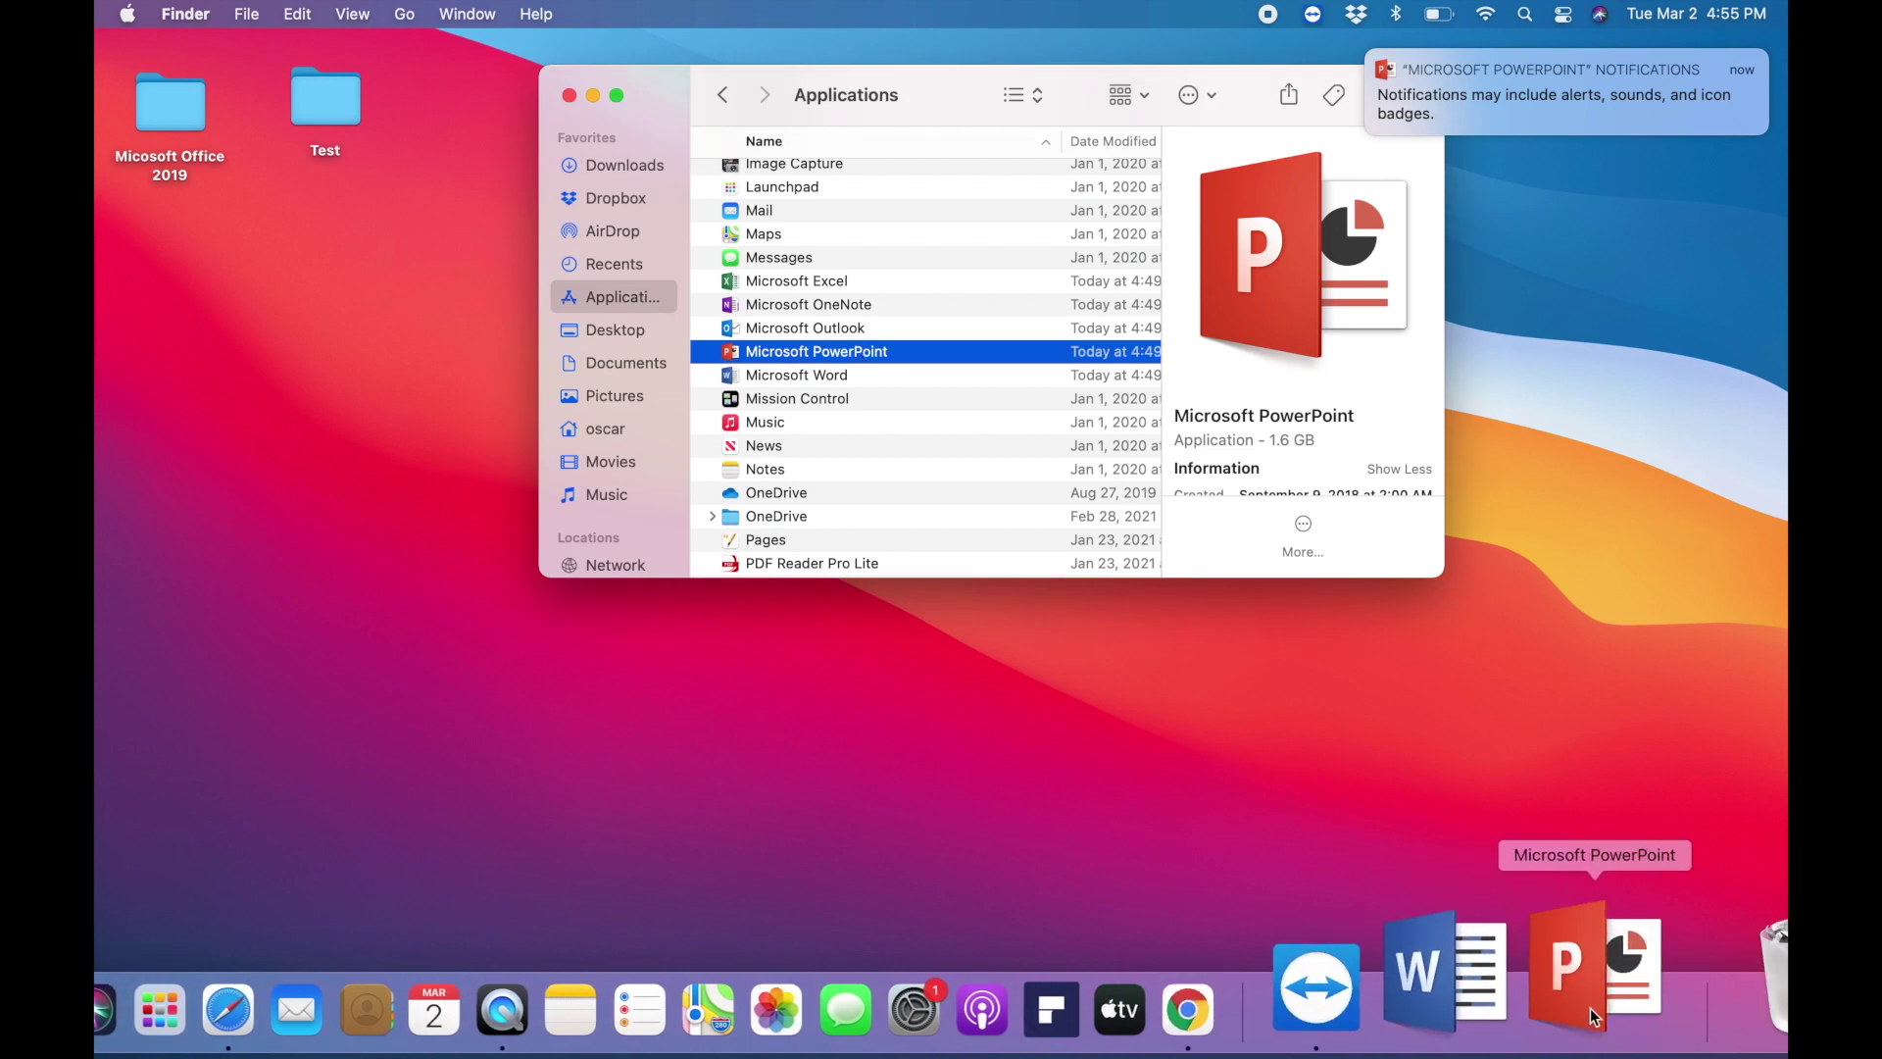
{"action": "left_click", "coordinate": [569, 96]}
{"action": "left_click", "coordinate": [127, 14]}
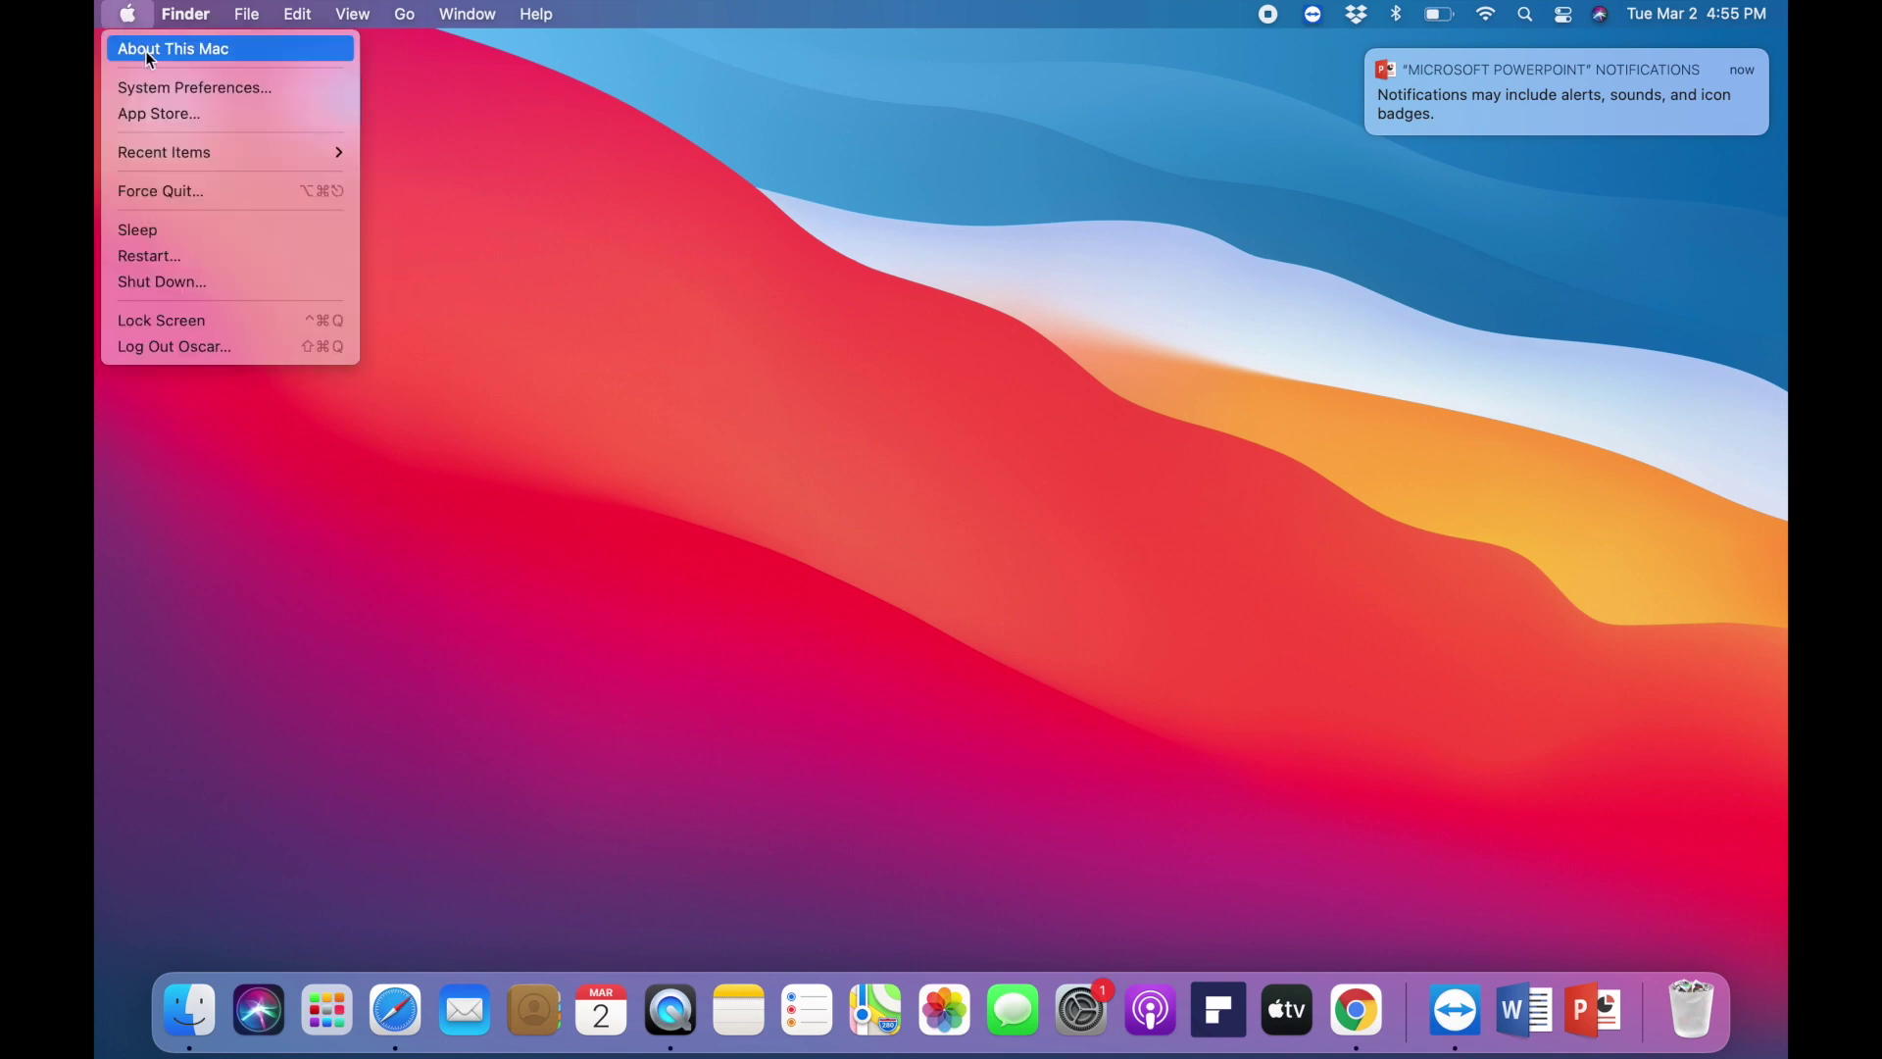
{"action": "left_click", "coordinate": [147, 47]}
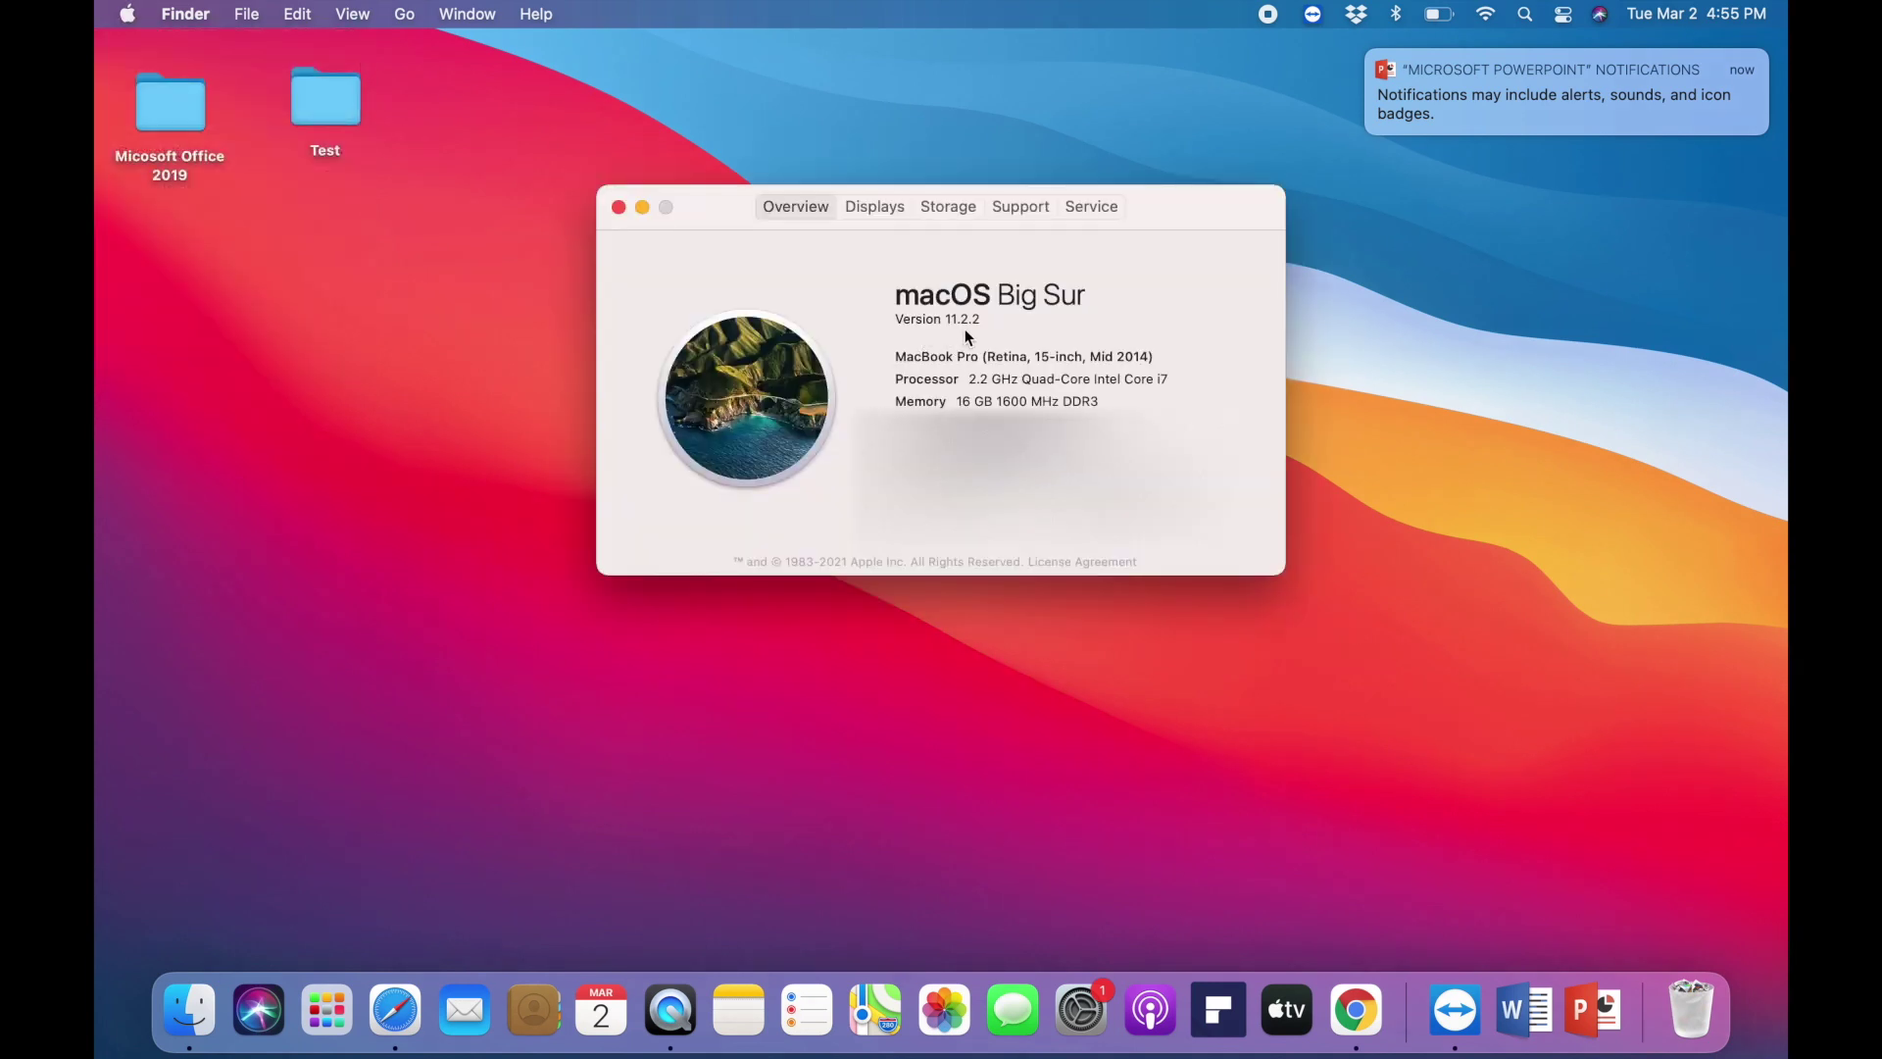
{"action": "left_click", "coordinate": [619, 207]}
{"action": "left_click", "coordinate": [677, 369]}
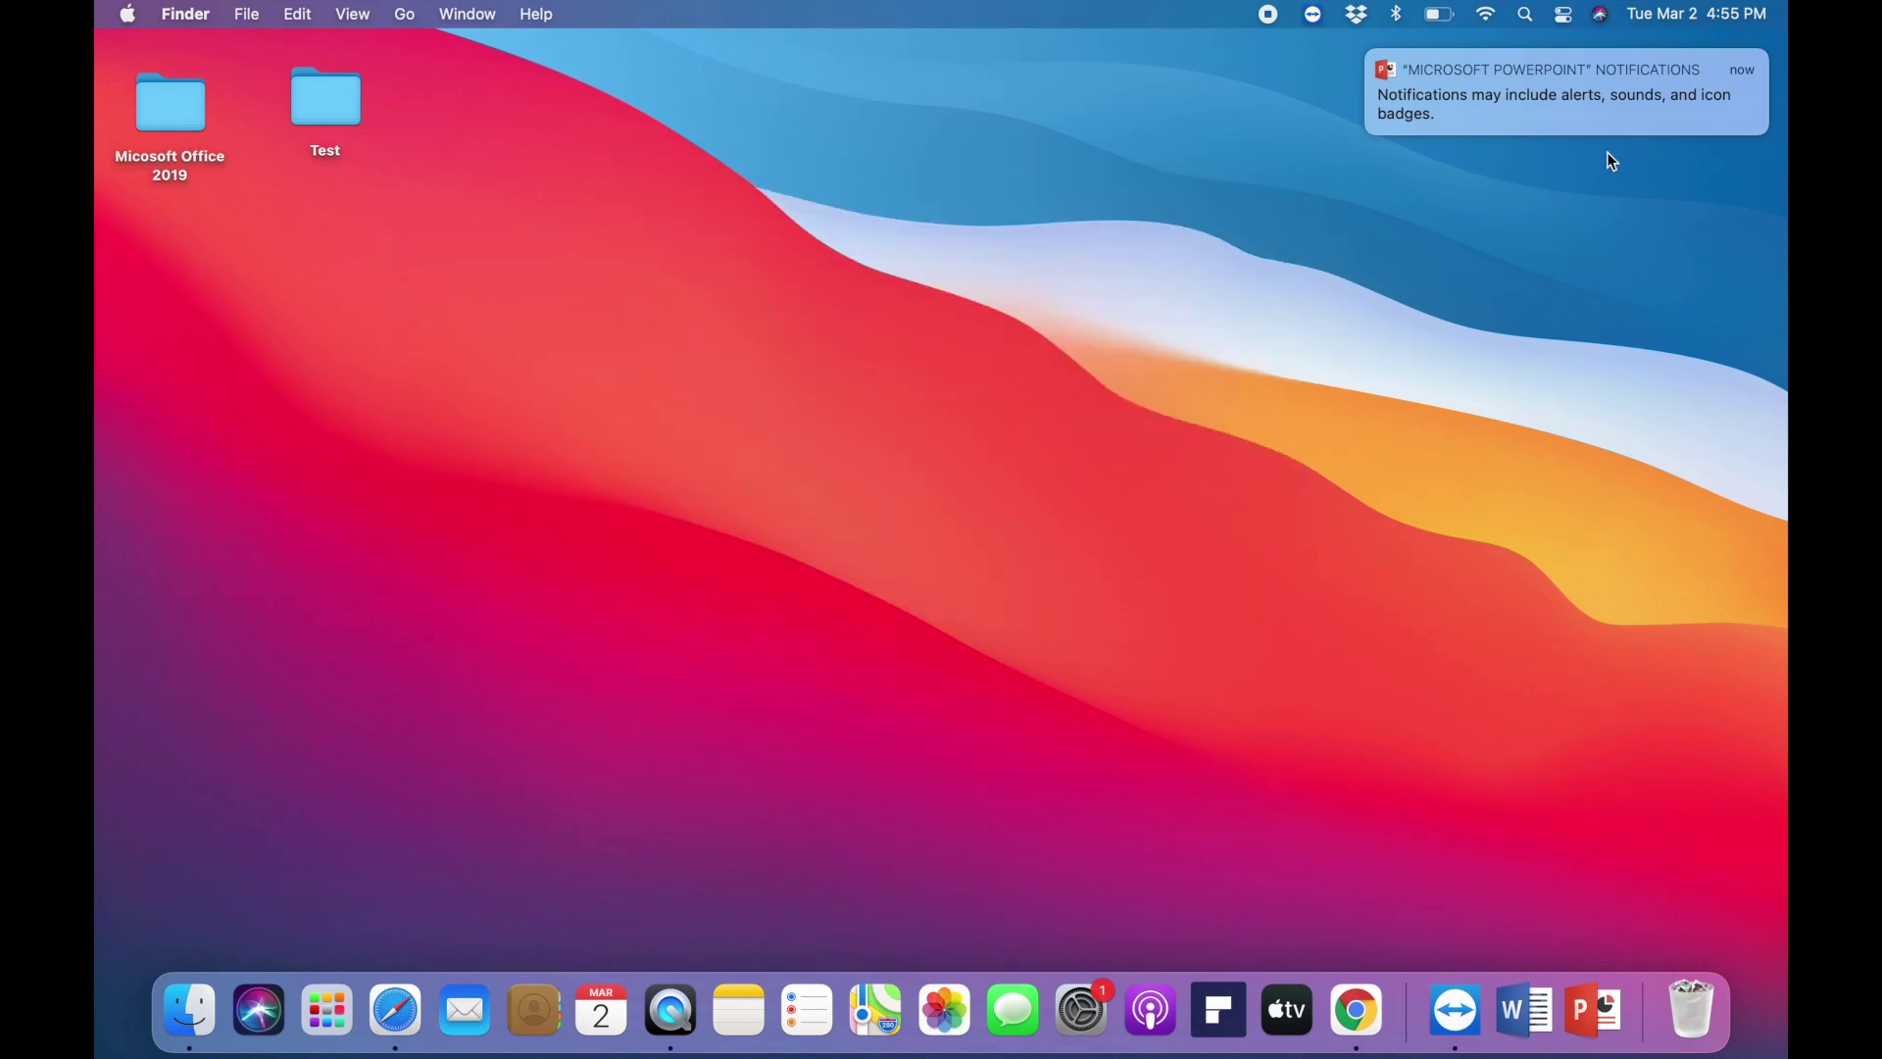
{"action": "double_click", "coordinate": [168, 122]}
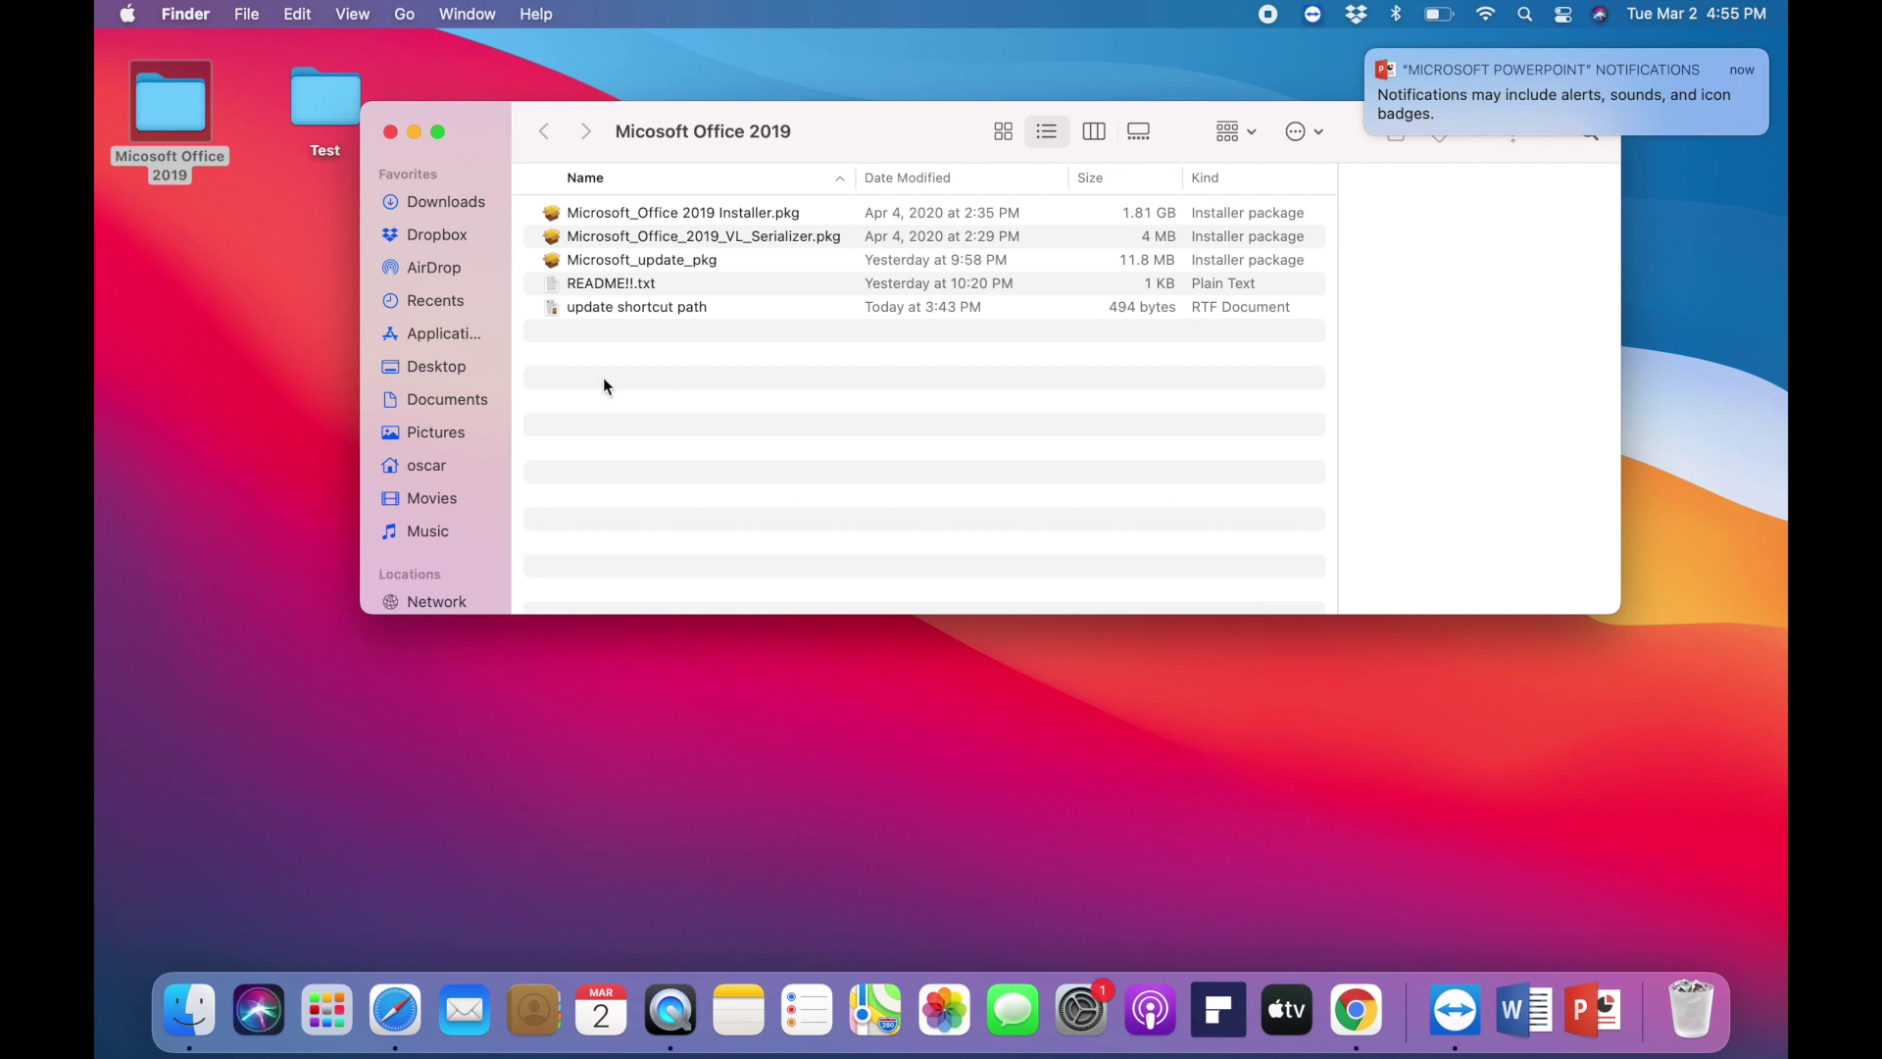
Run Microsoft_update_pkg through Continue and Install, and begin entering the admin password
{"action": "double_click", "coordinate": [655, 261]}
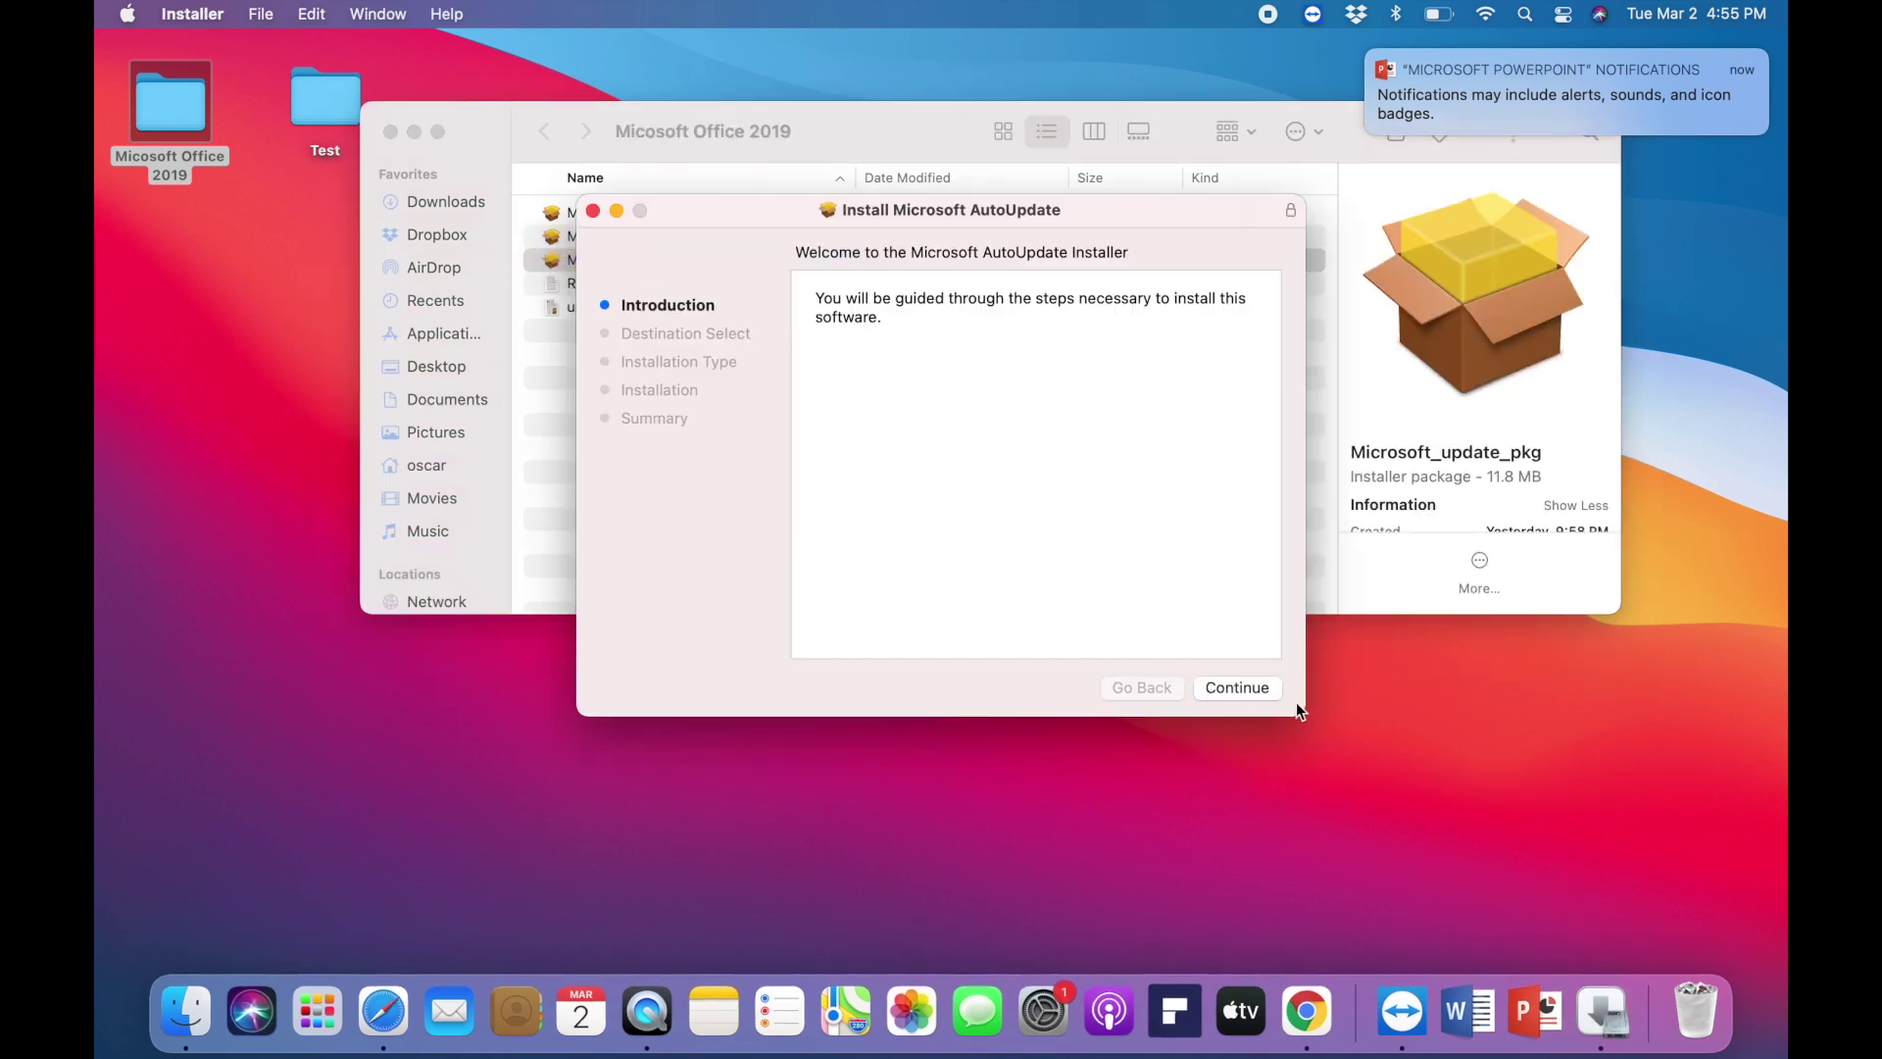
{"action": "left_click", "coordinate": [1257, 690]}
{"action": "left_click", "coordinate": [1257, 690]}
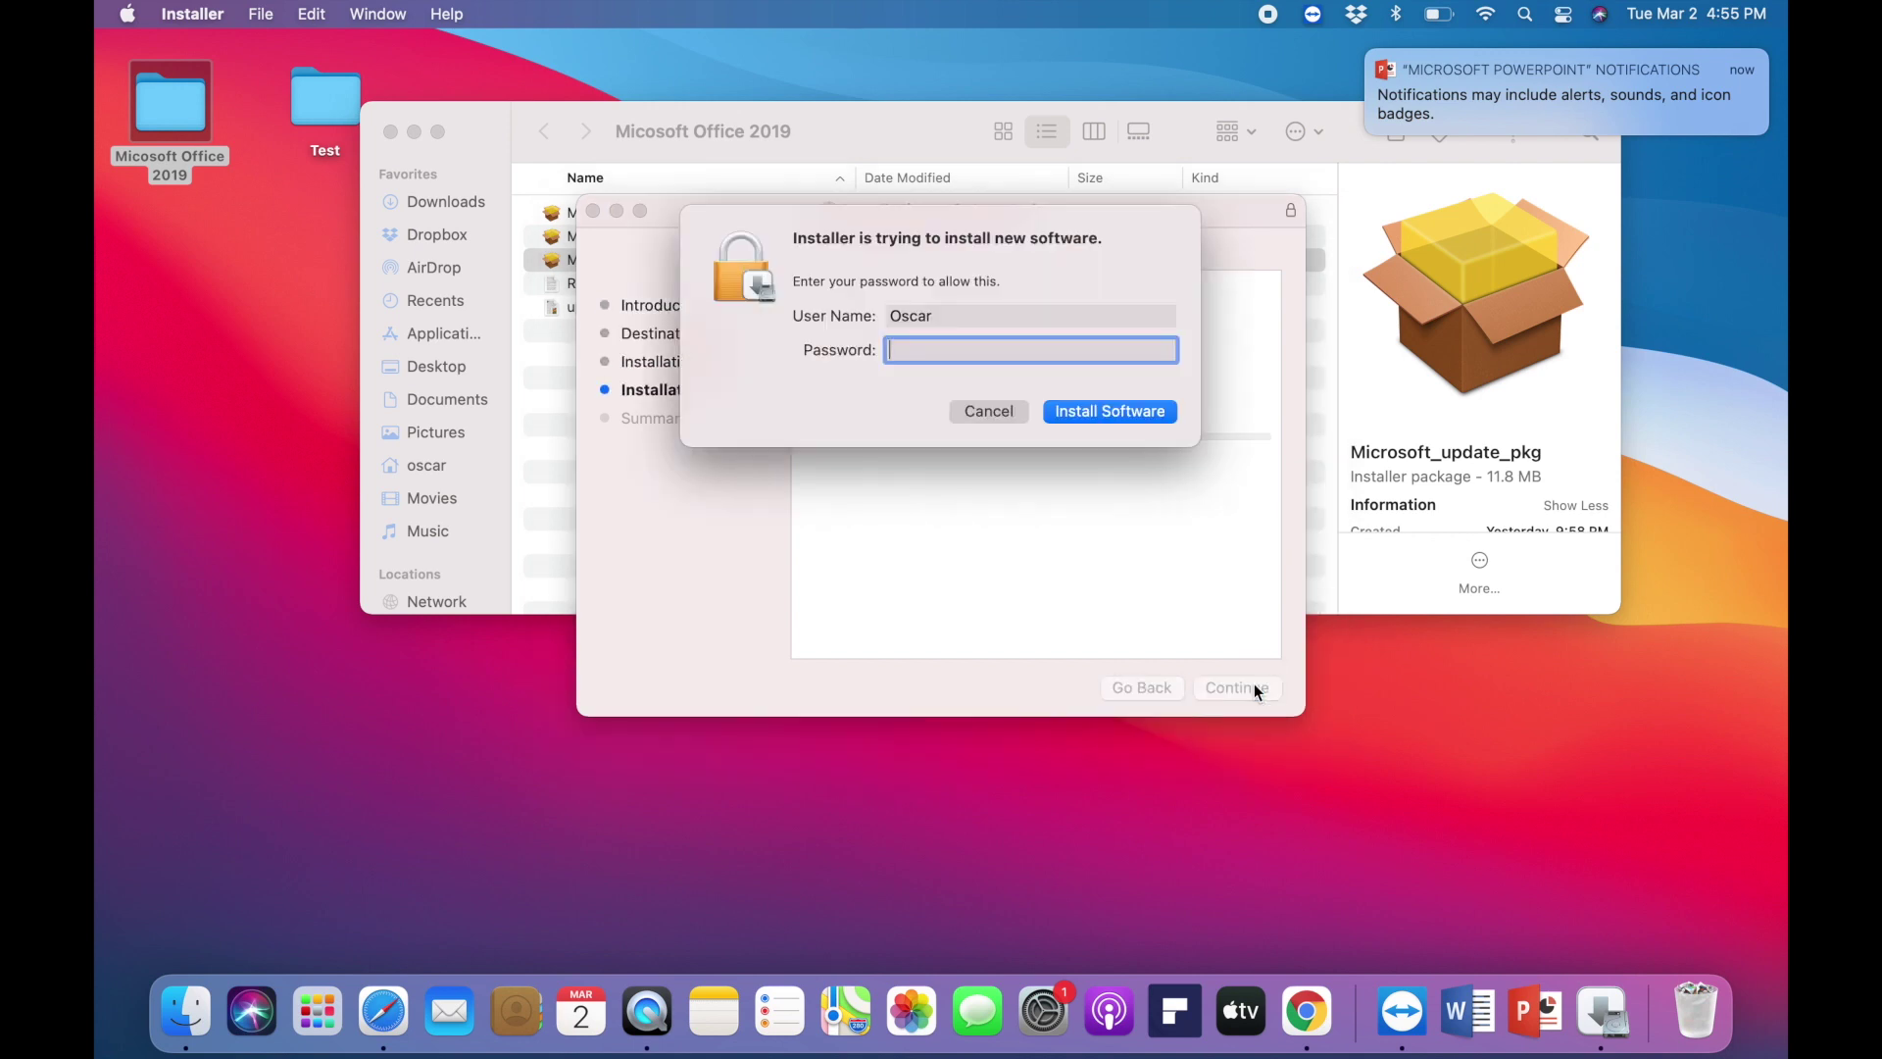
{"action": "type", "text": "•••"}
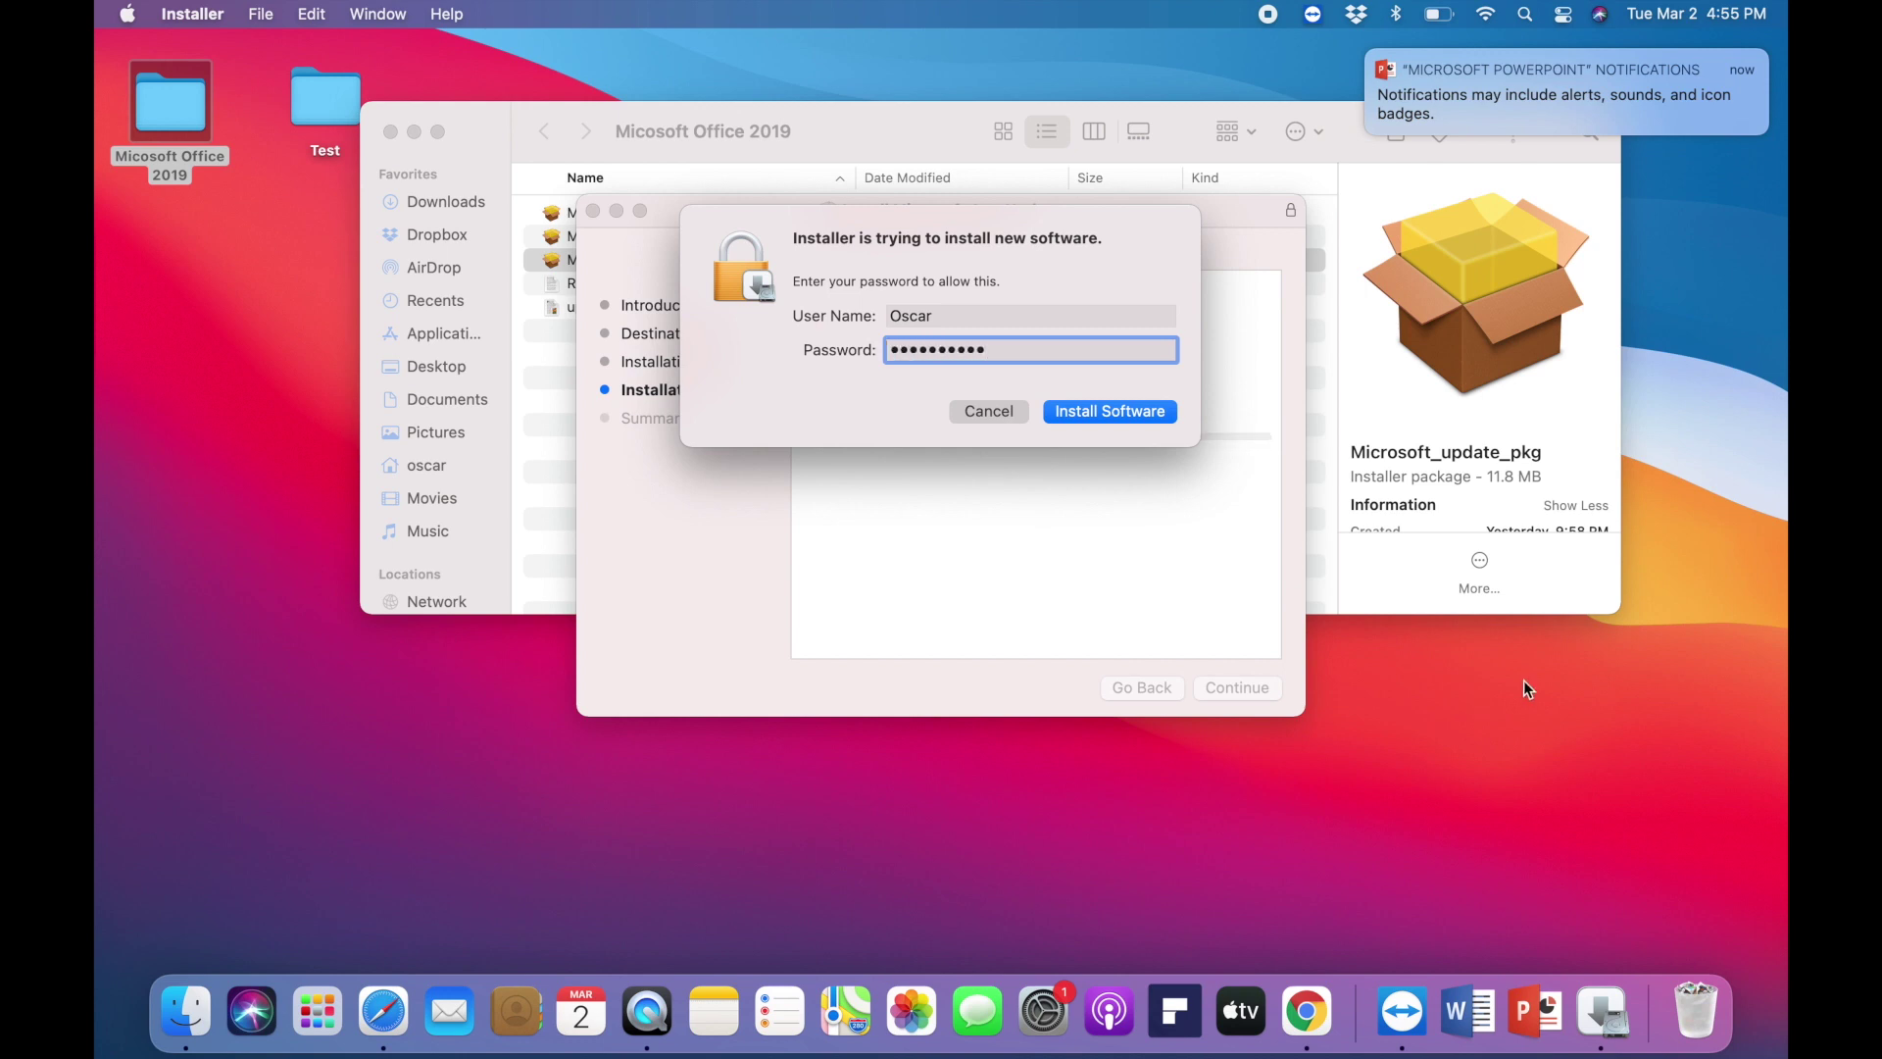
Approve the Microsoft AutoUpdate installation with the entered admin password via Install Software
{"action": "left_click", "coordinate": [1110, 412]}
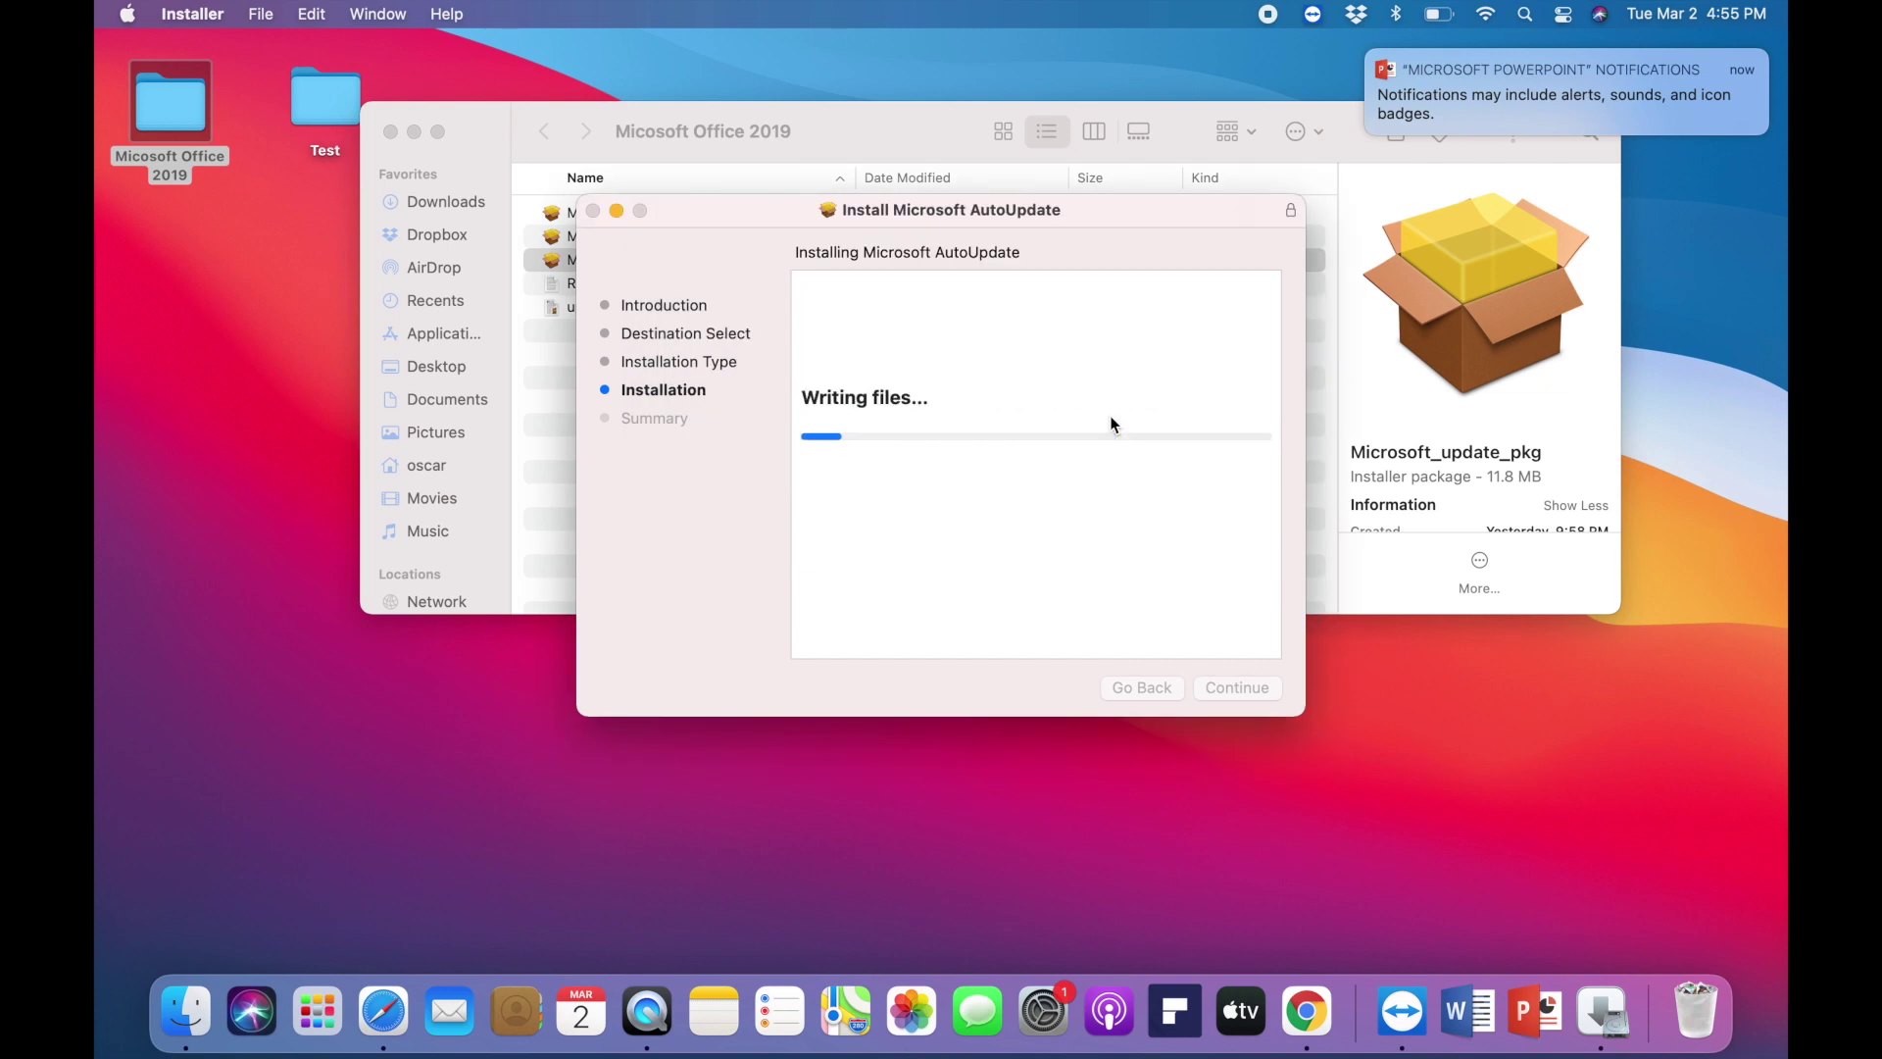
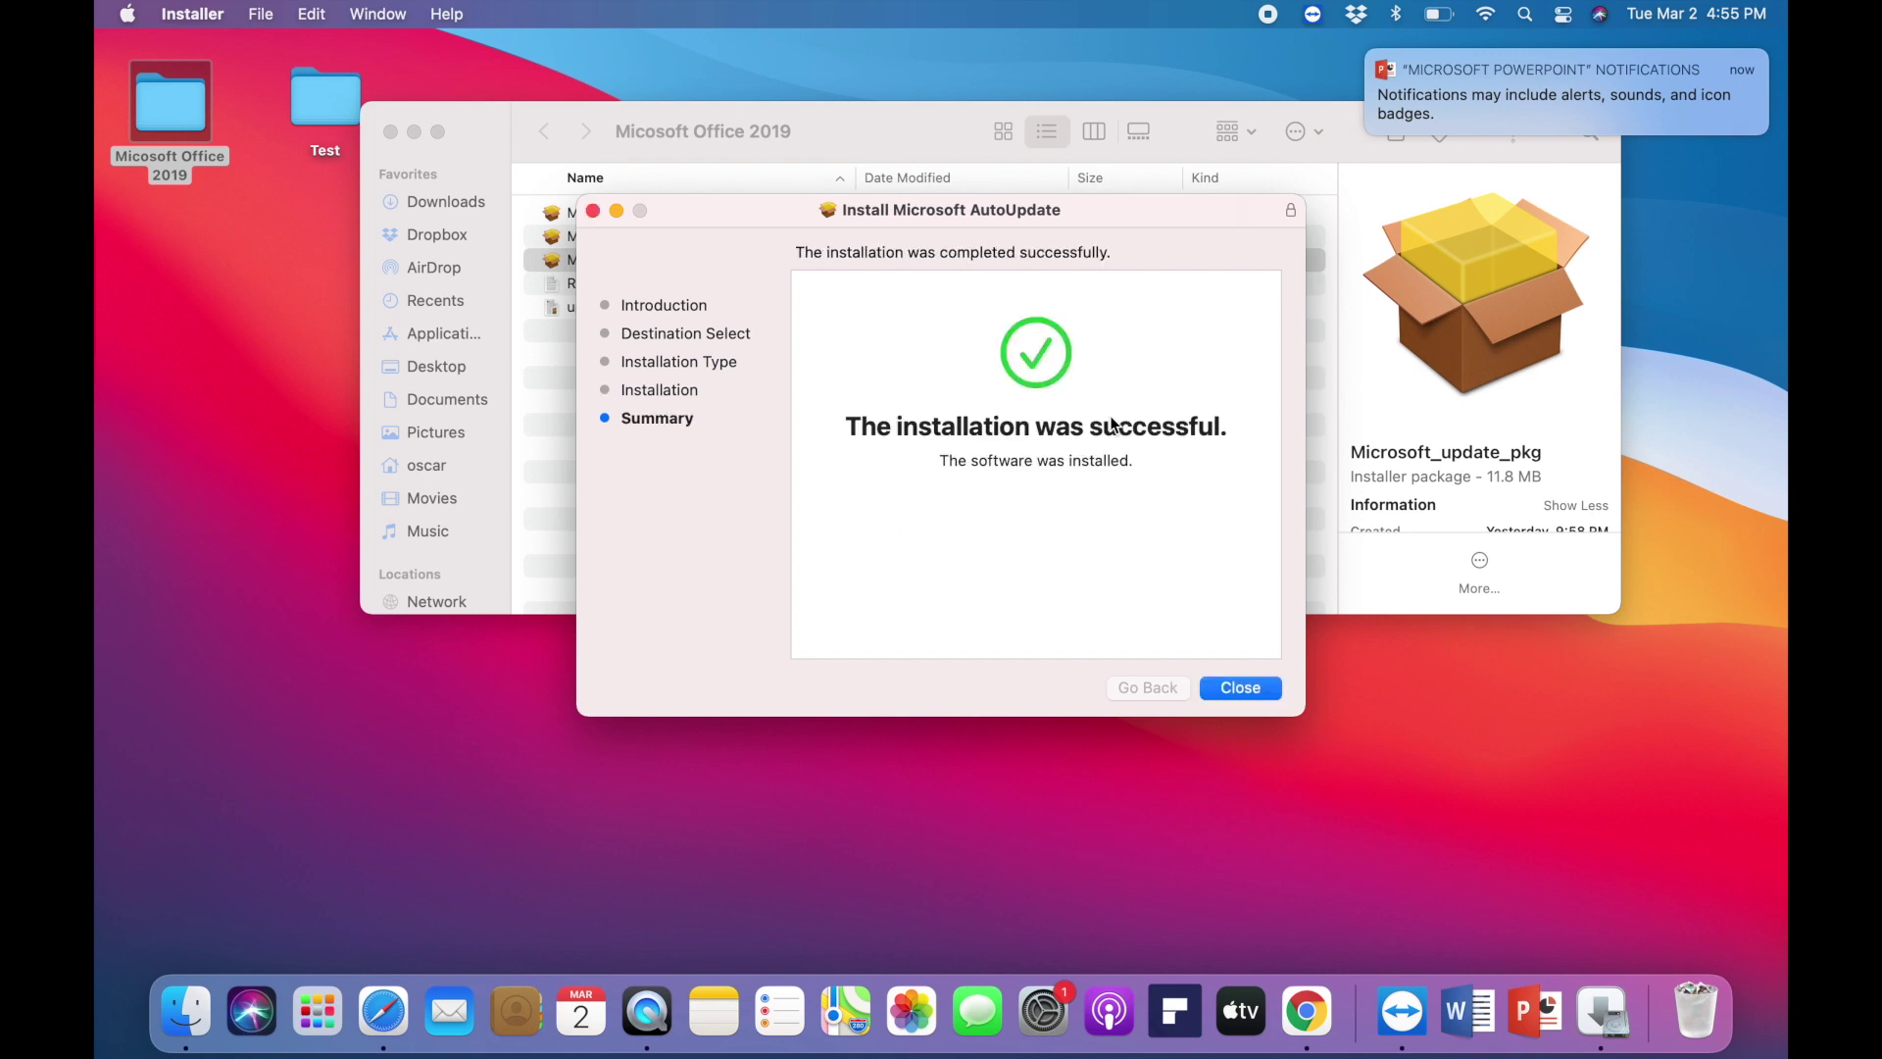
Close the finished AutoUpdate installer and the Microsoft Office 2019 folder window
{"action": "left_click", "coordinate": [1260, 691]}
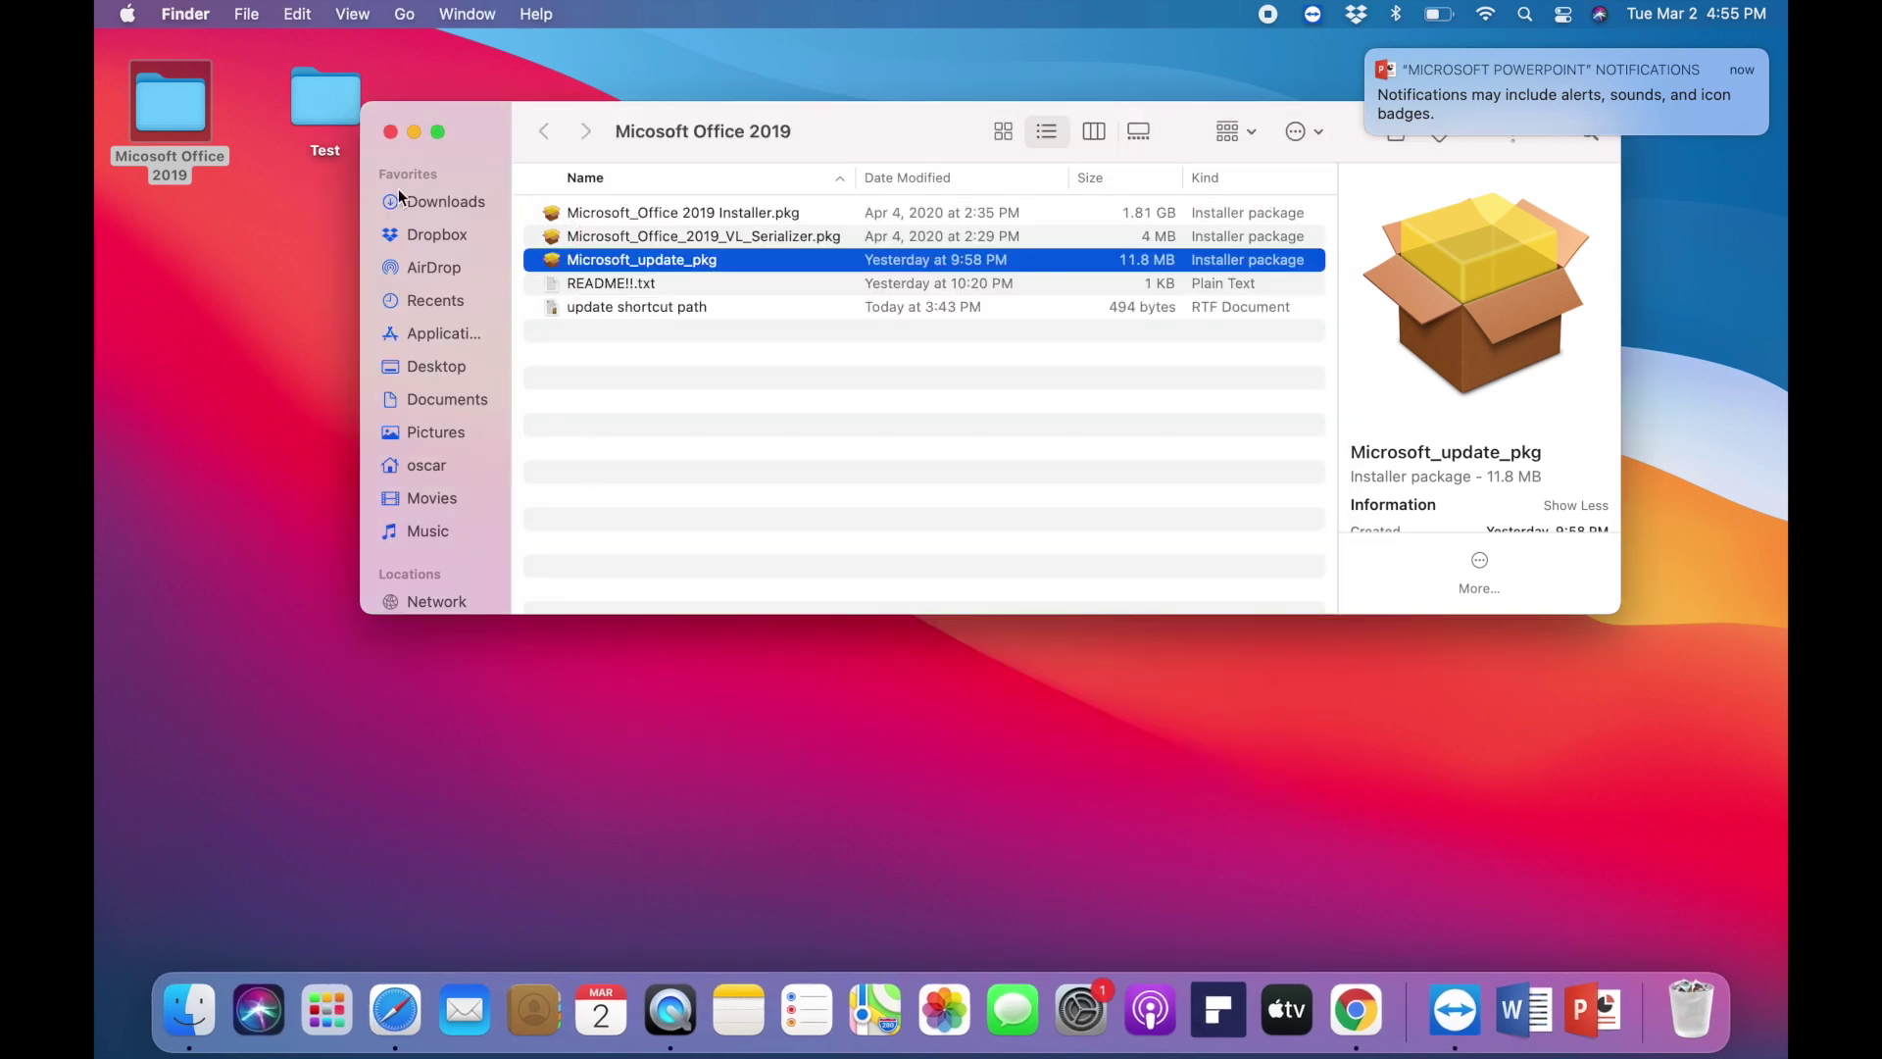
{"action": "left_click", "coordinate": [389, 133]}
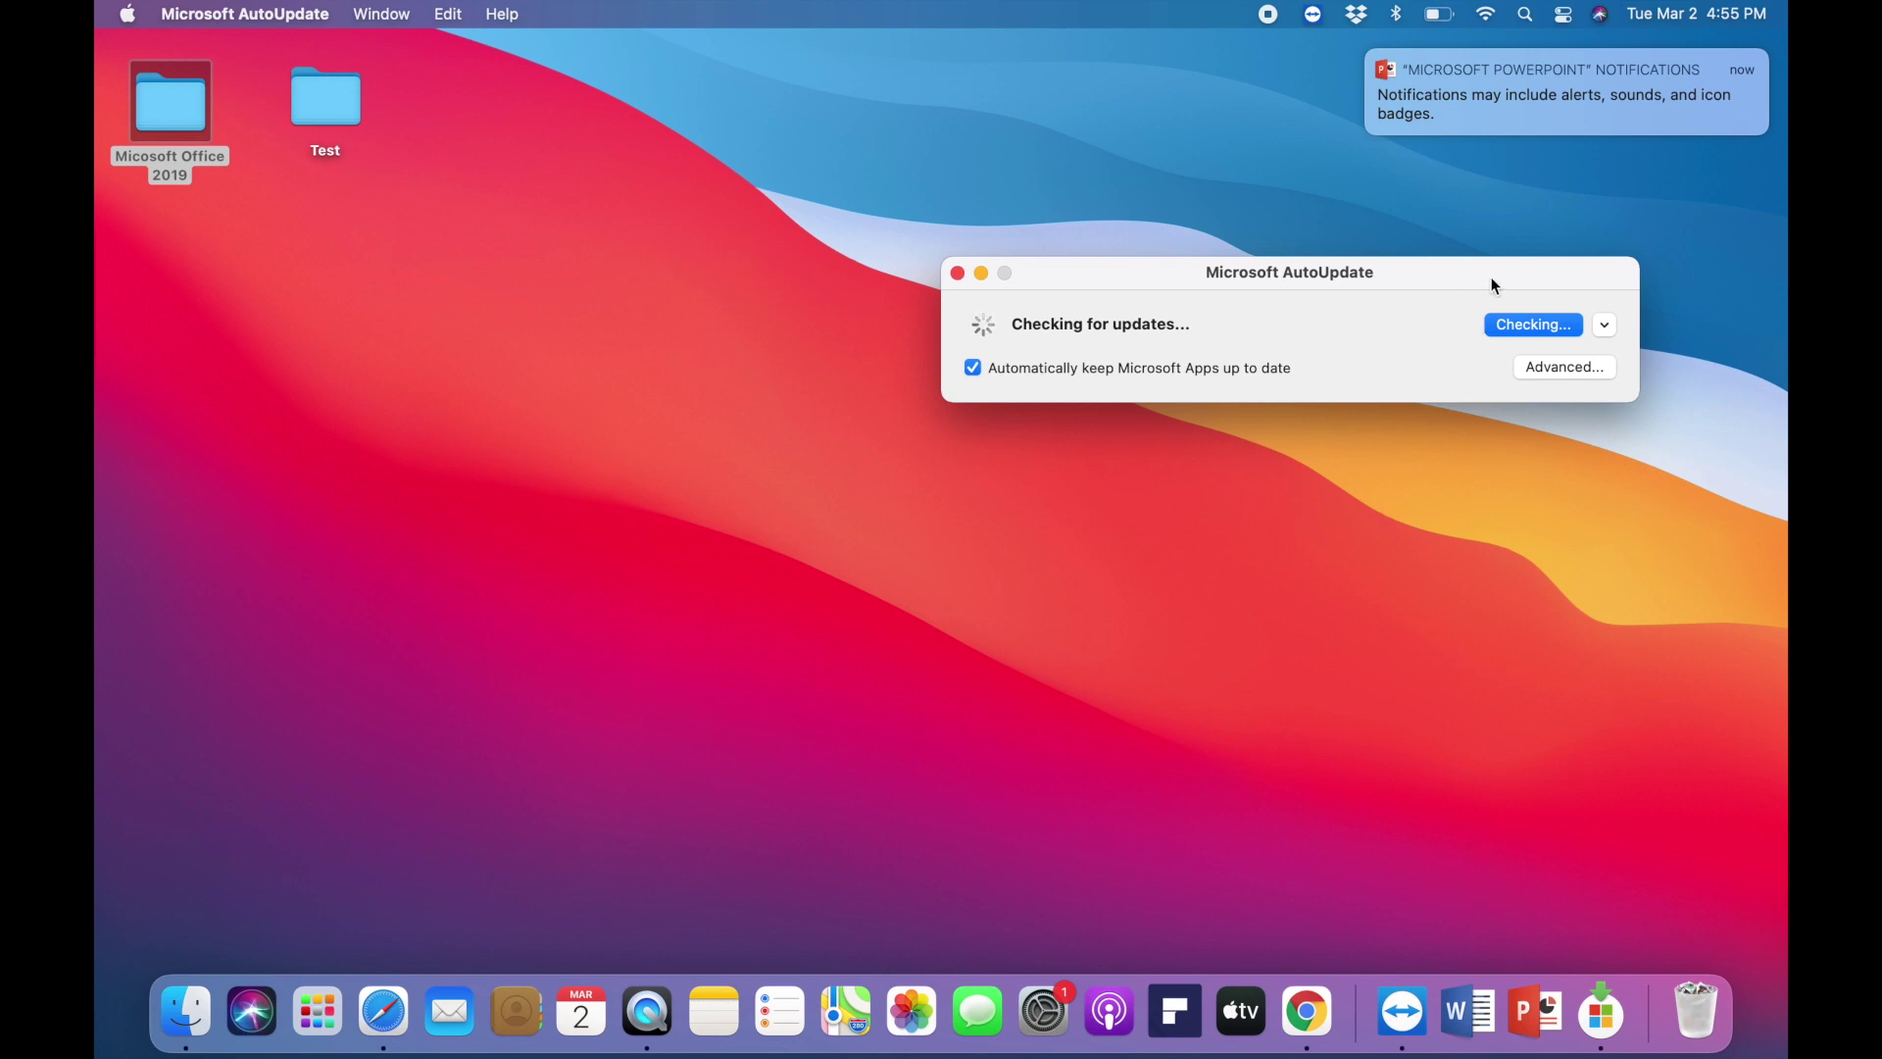
Install the 5 available Office updates (4.25 GB), then close AutoUpdate once all apps are up-to-date
{"action": "left_click_drag", "start_coordinate": [1492, 283], "coordinate": [1115, 228]}
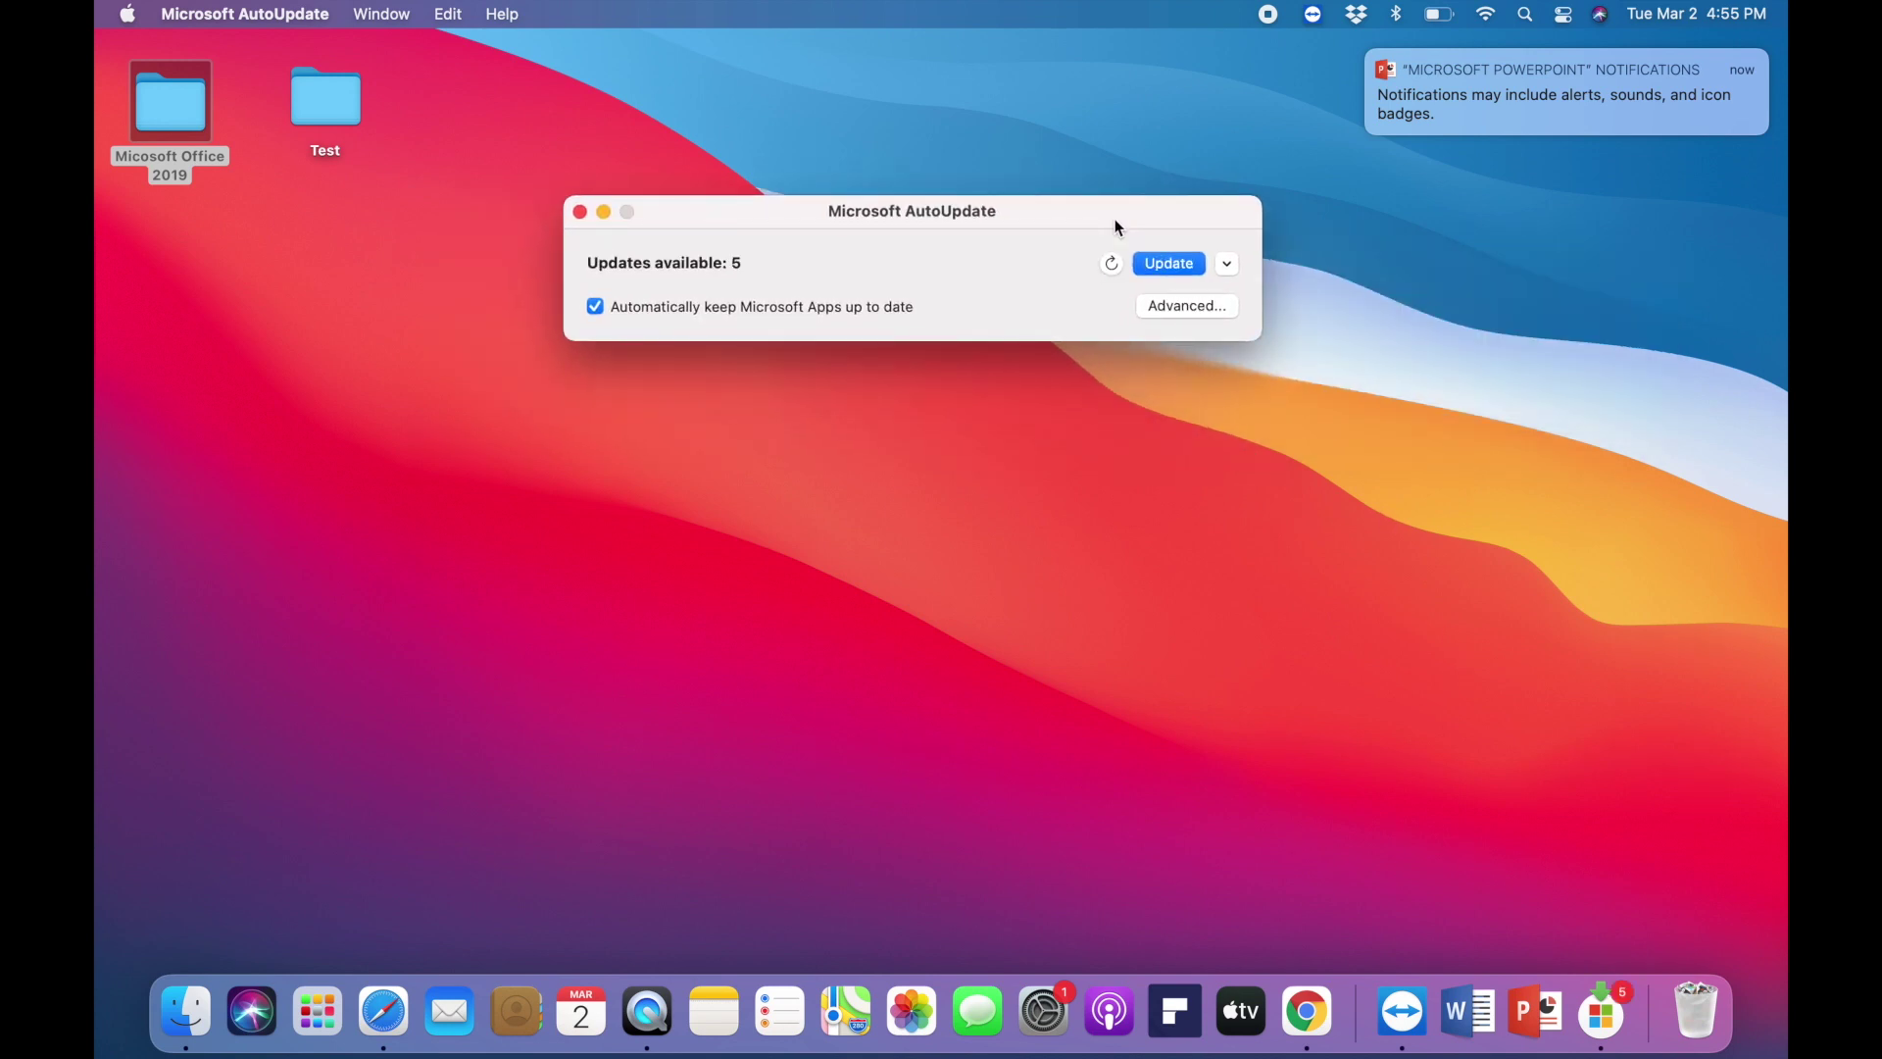
{"action": "left_click", "coordinate": [1169, 263]}
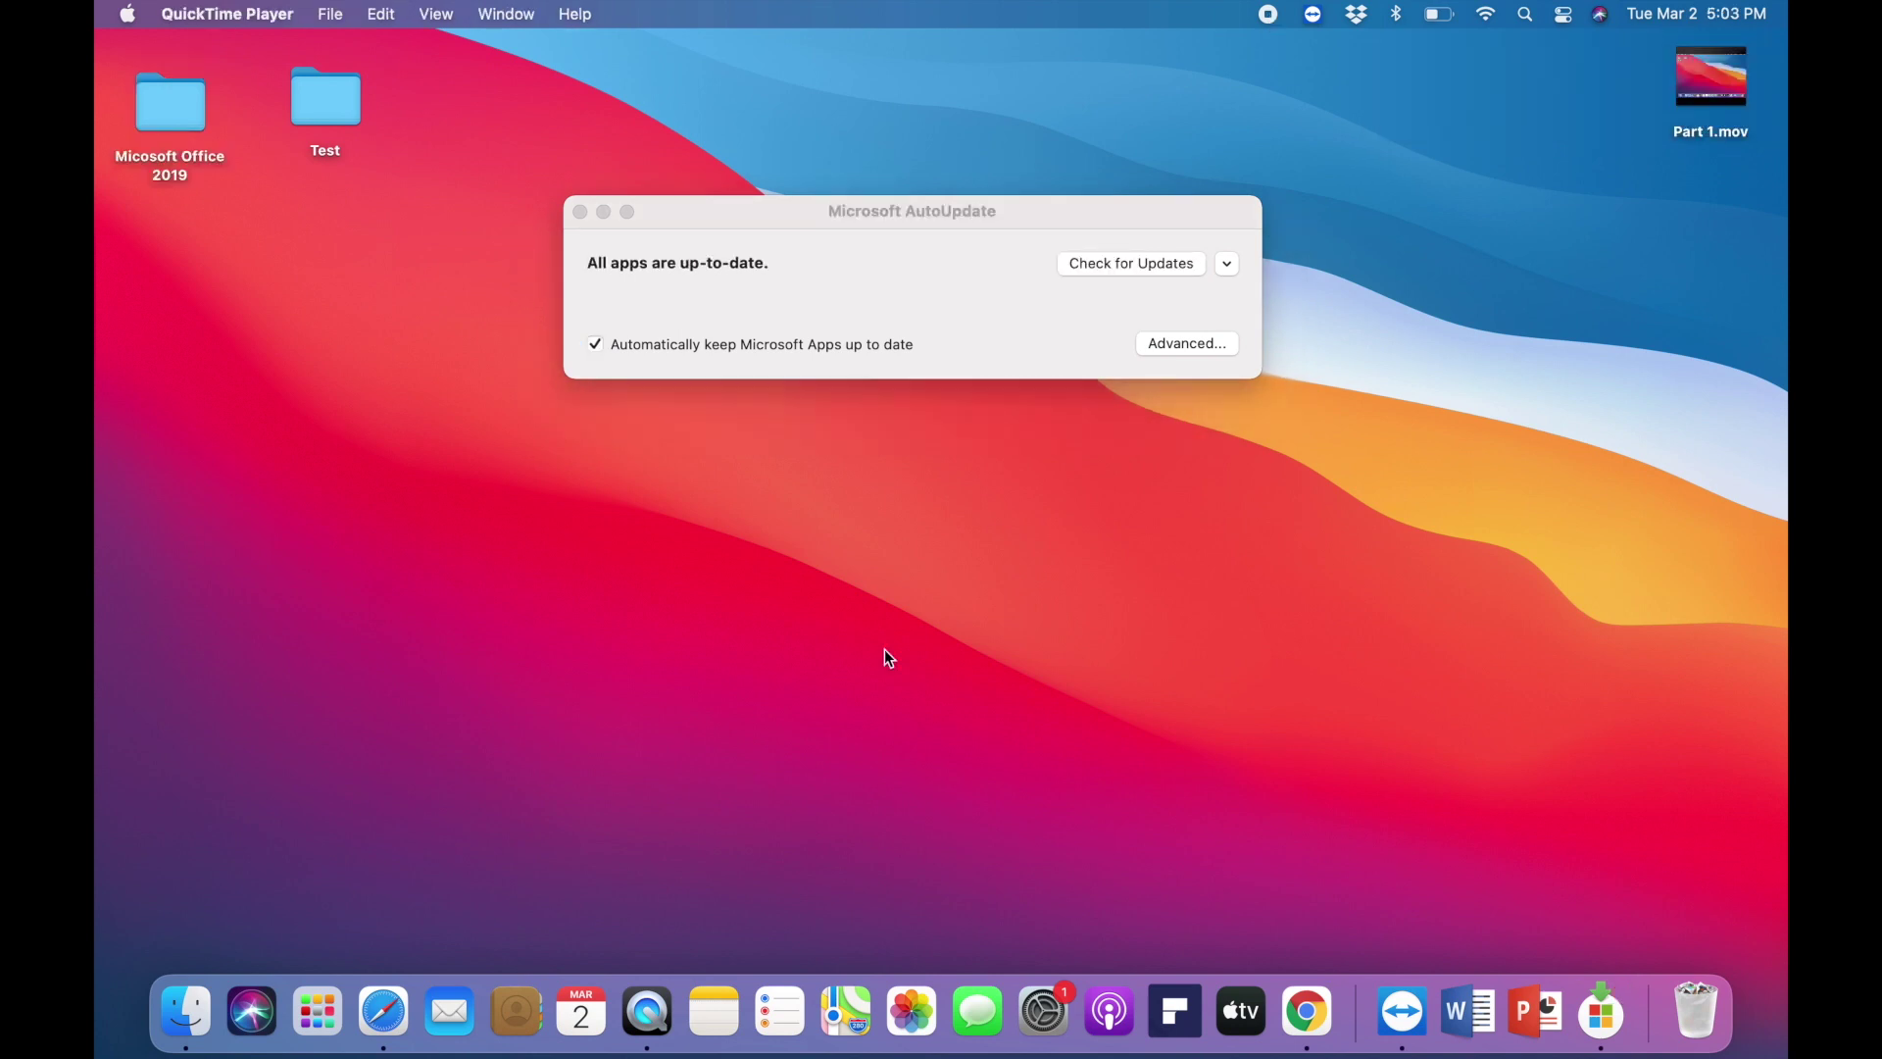
{"action": "left_click", "coordinate": [581, 213]}
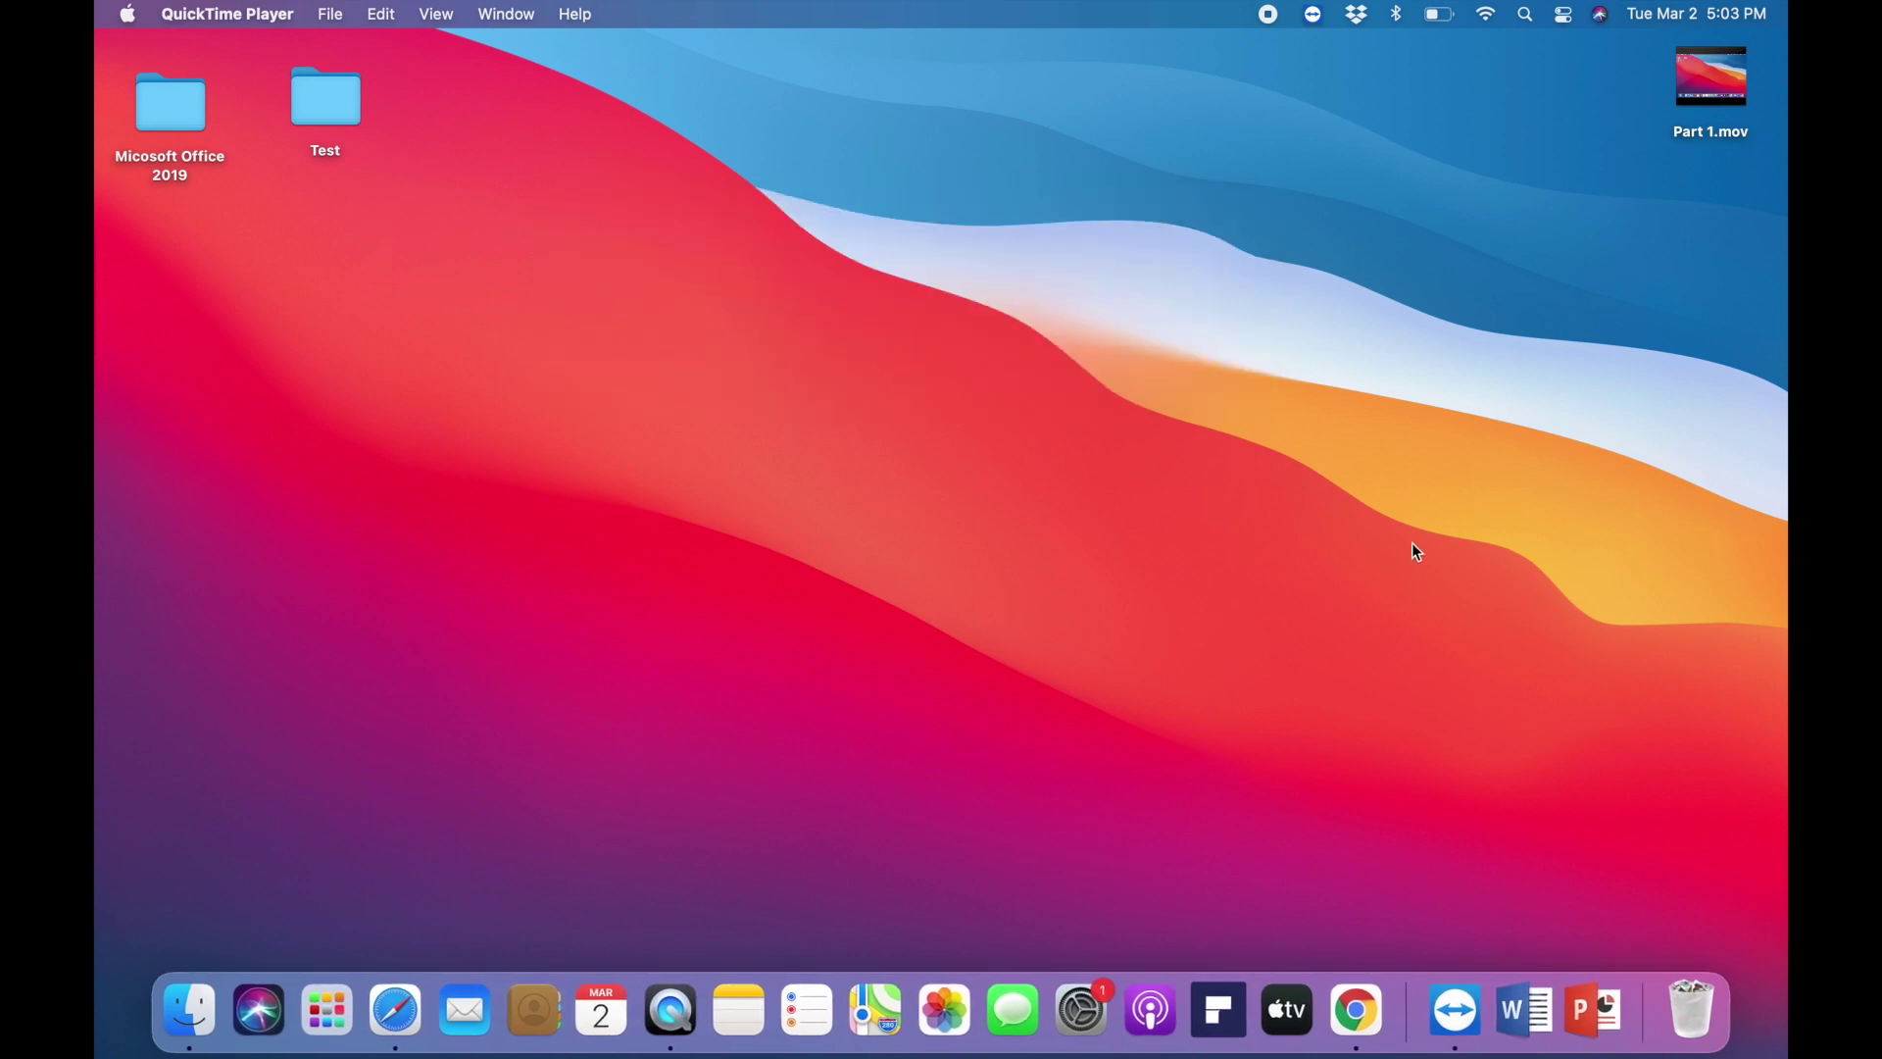
{"action": "left_click", "coordinate": [1531, 995]}
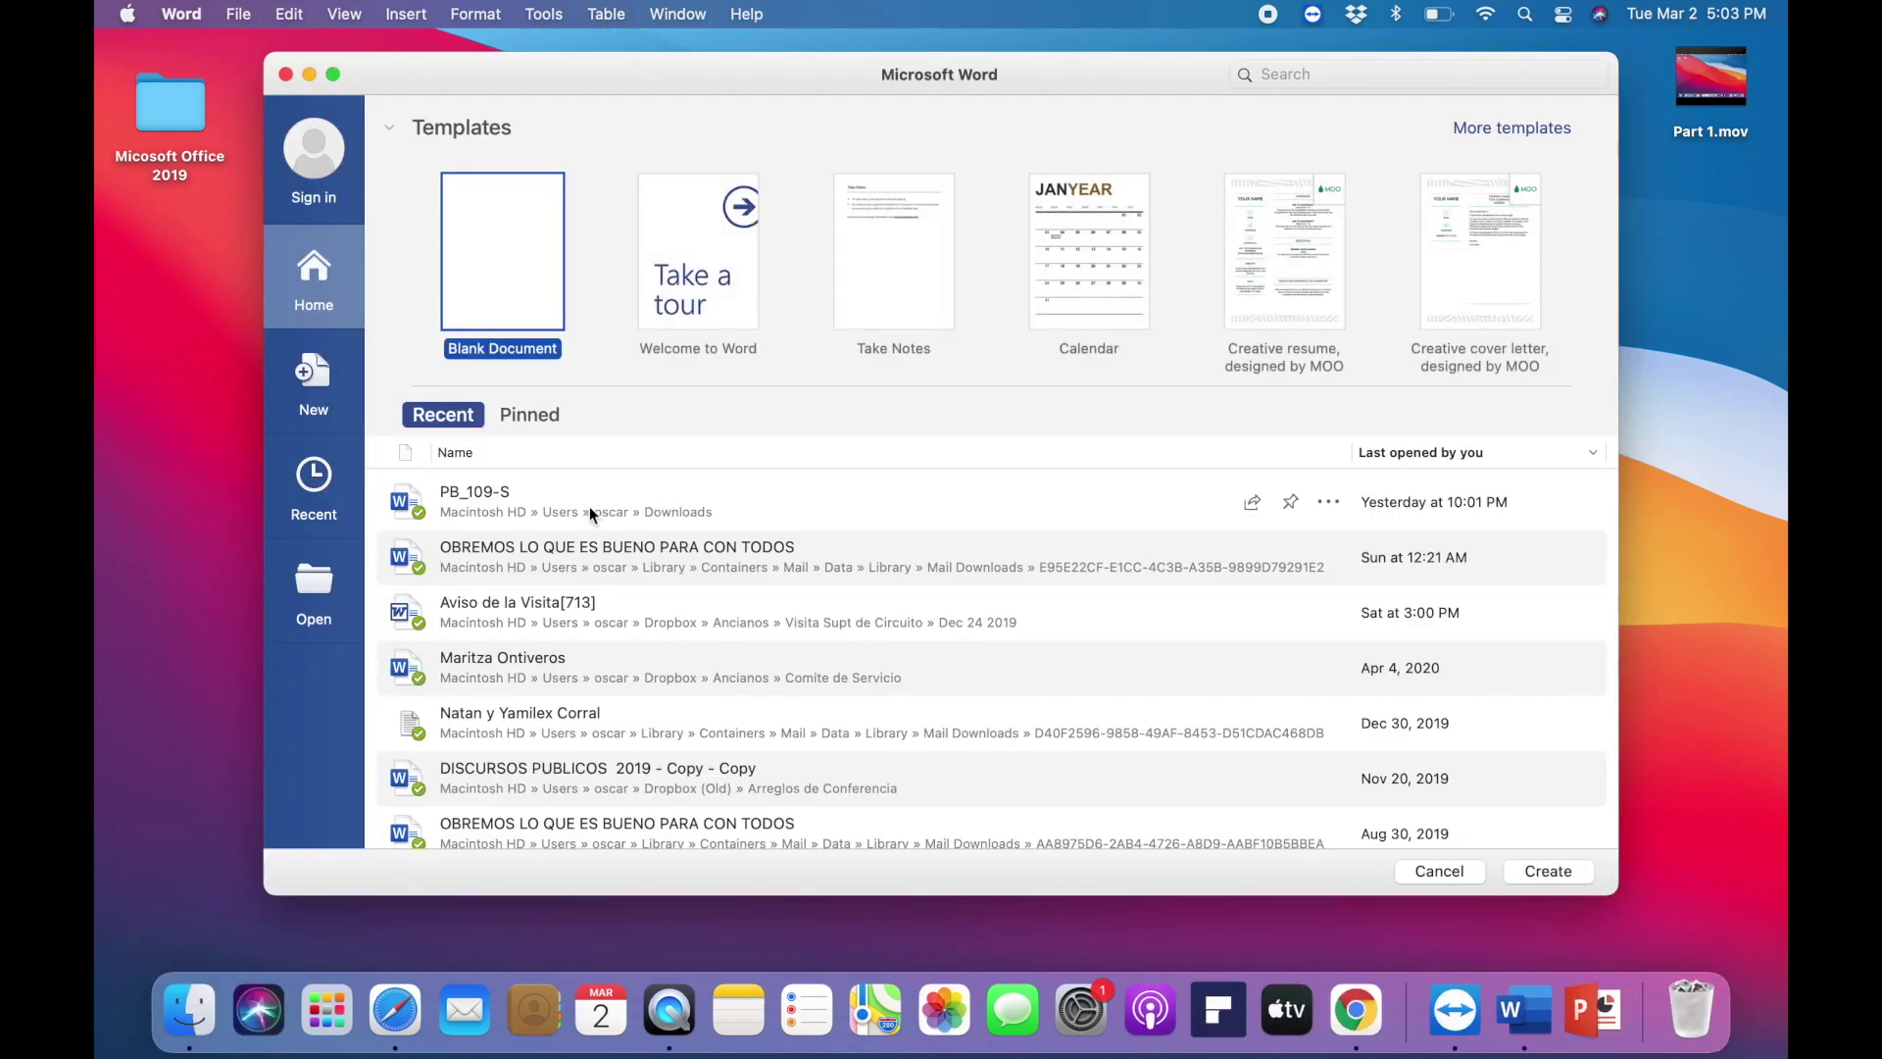
{"action": "left_click", "coordinate": [181, 14]}
{"action": "left_click", "coordinate": [210, 49]}
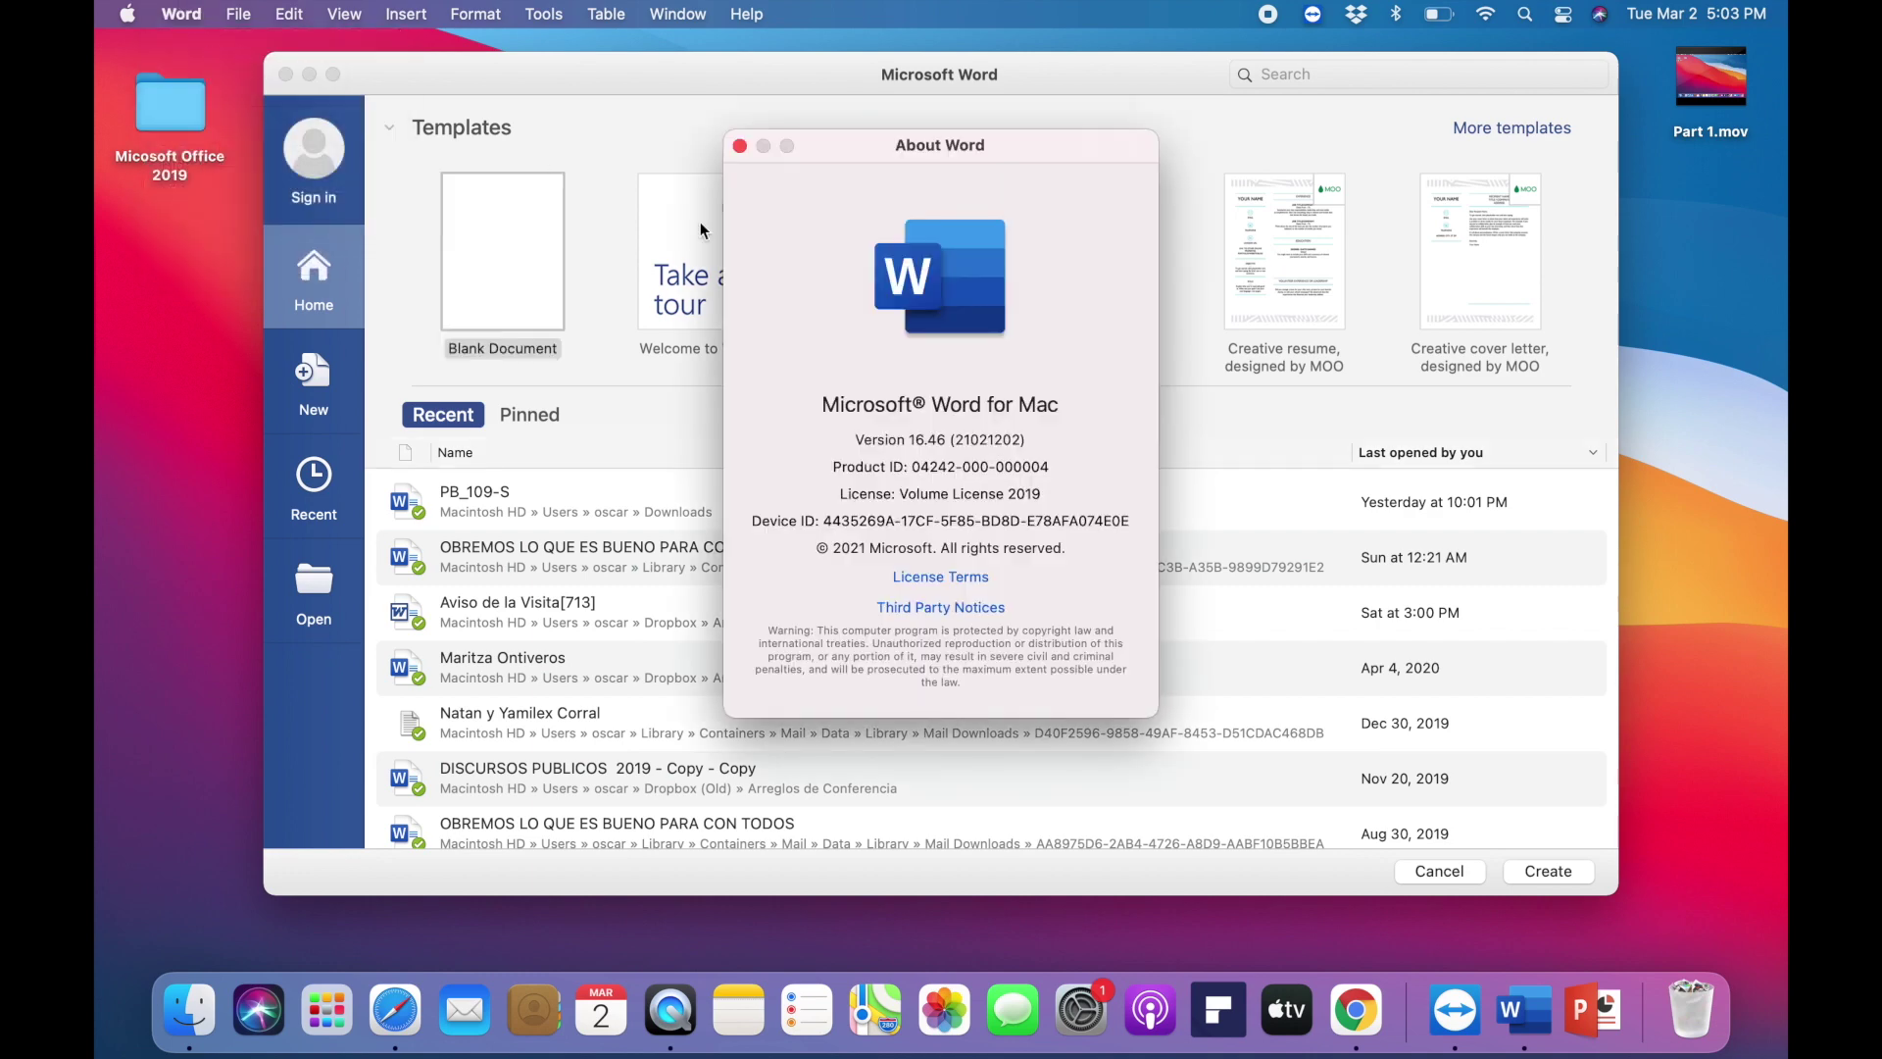
{"action": "left_click", "coordinate": [739, 145]}
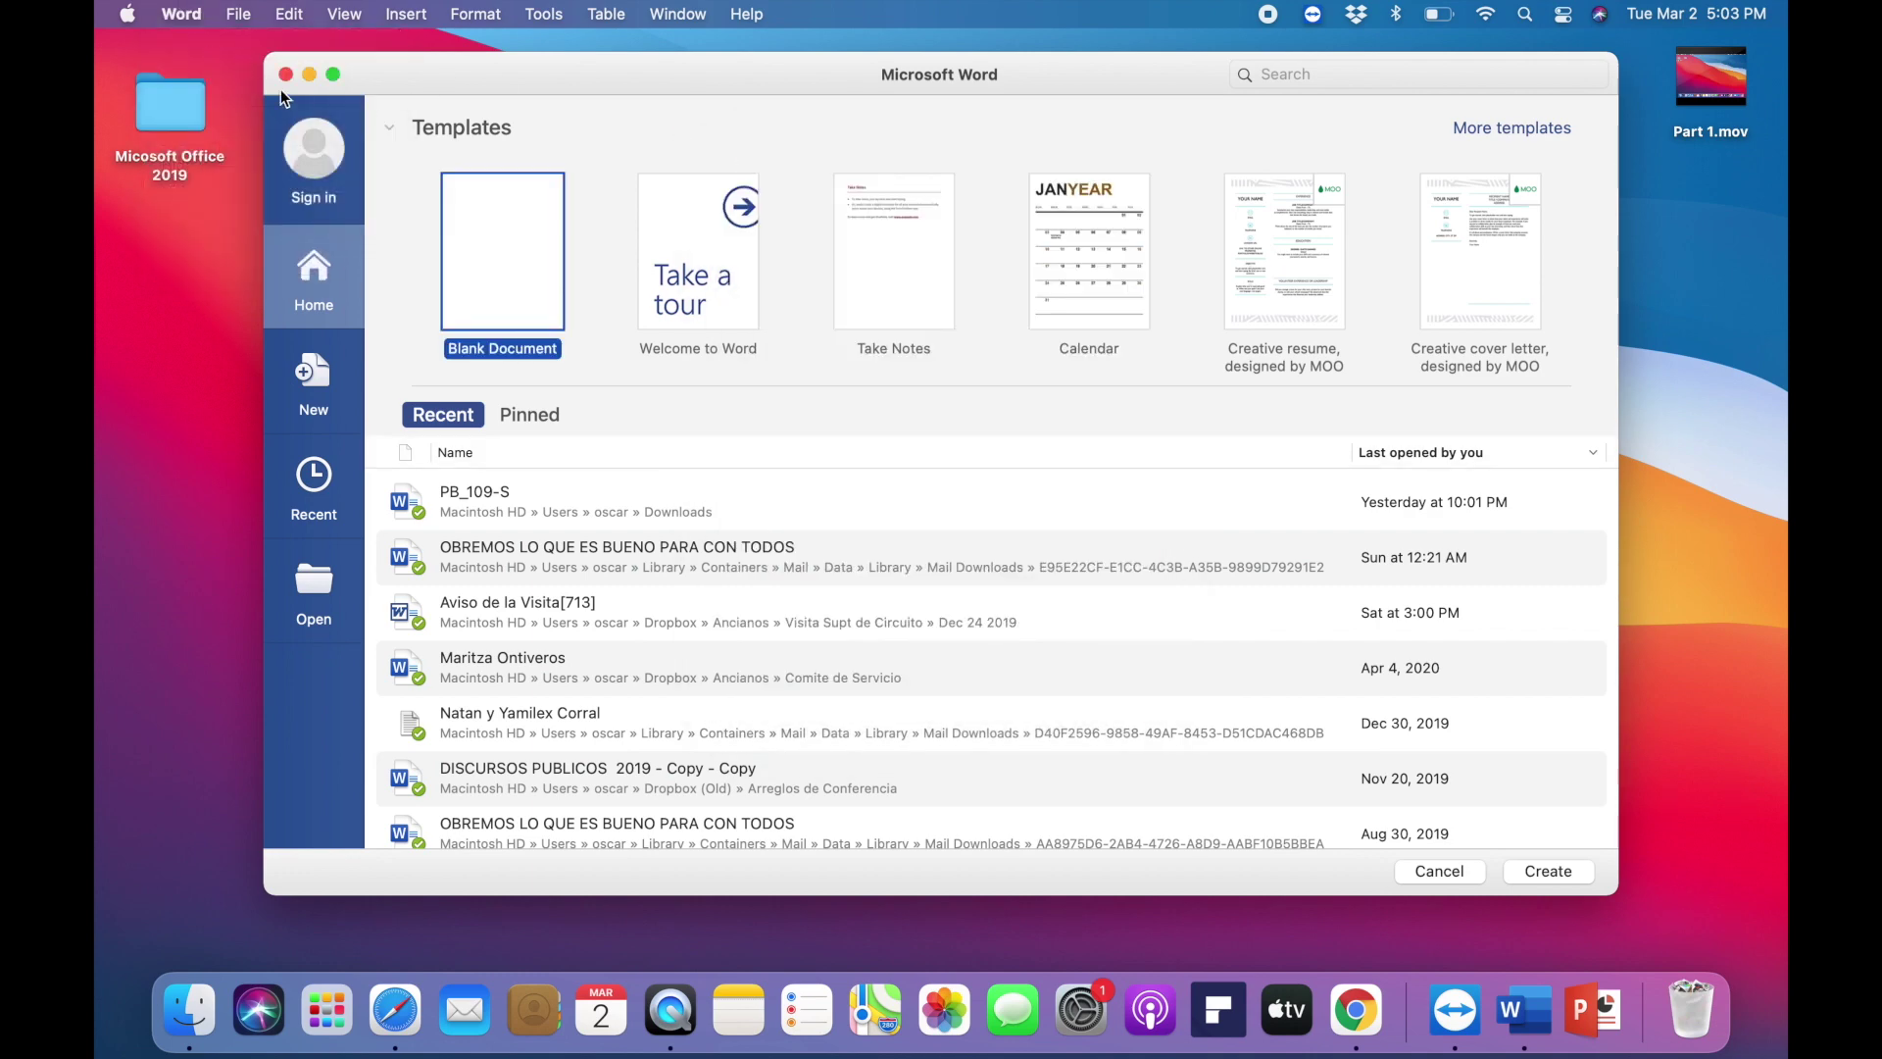
{"action": "left_click", "coordinate": [286, 76]}
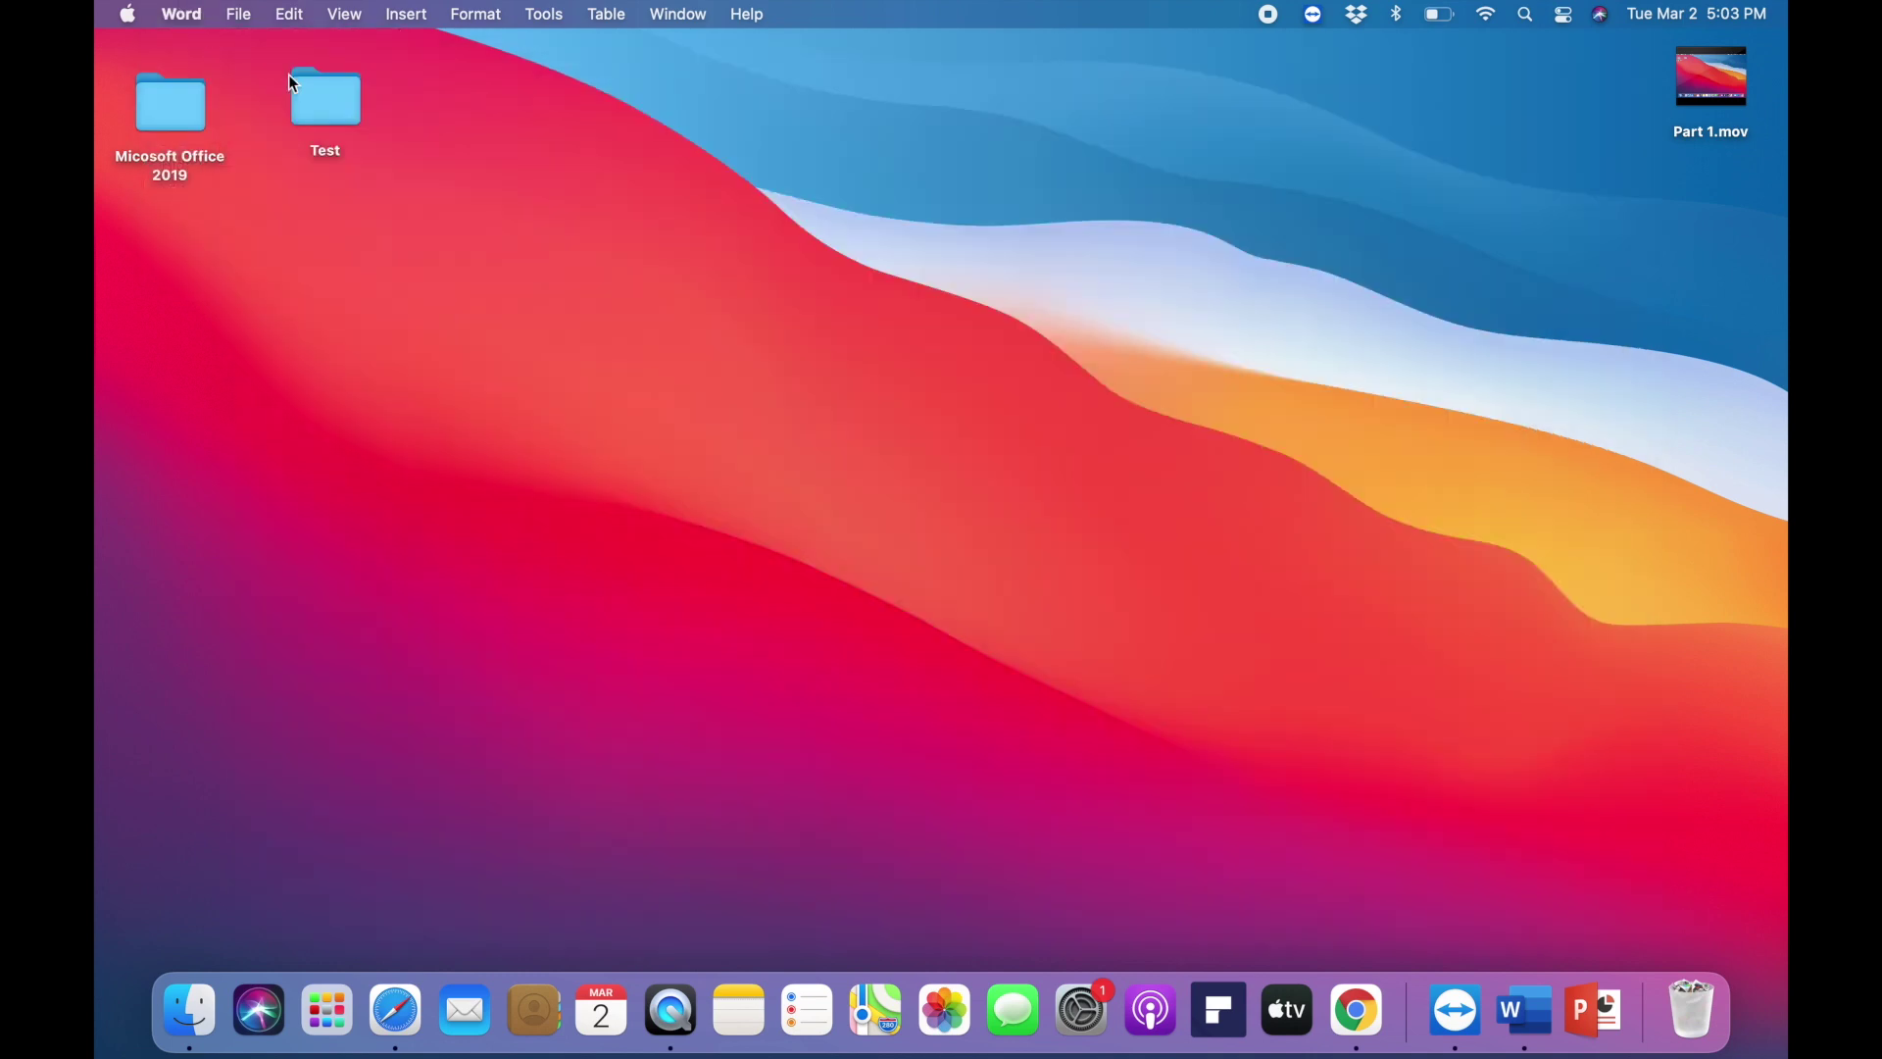
{"action": "left_click", "coordinate": [1596, 990]}
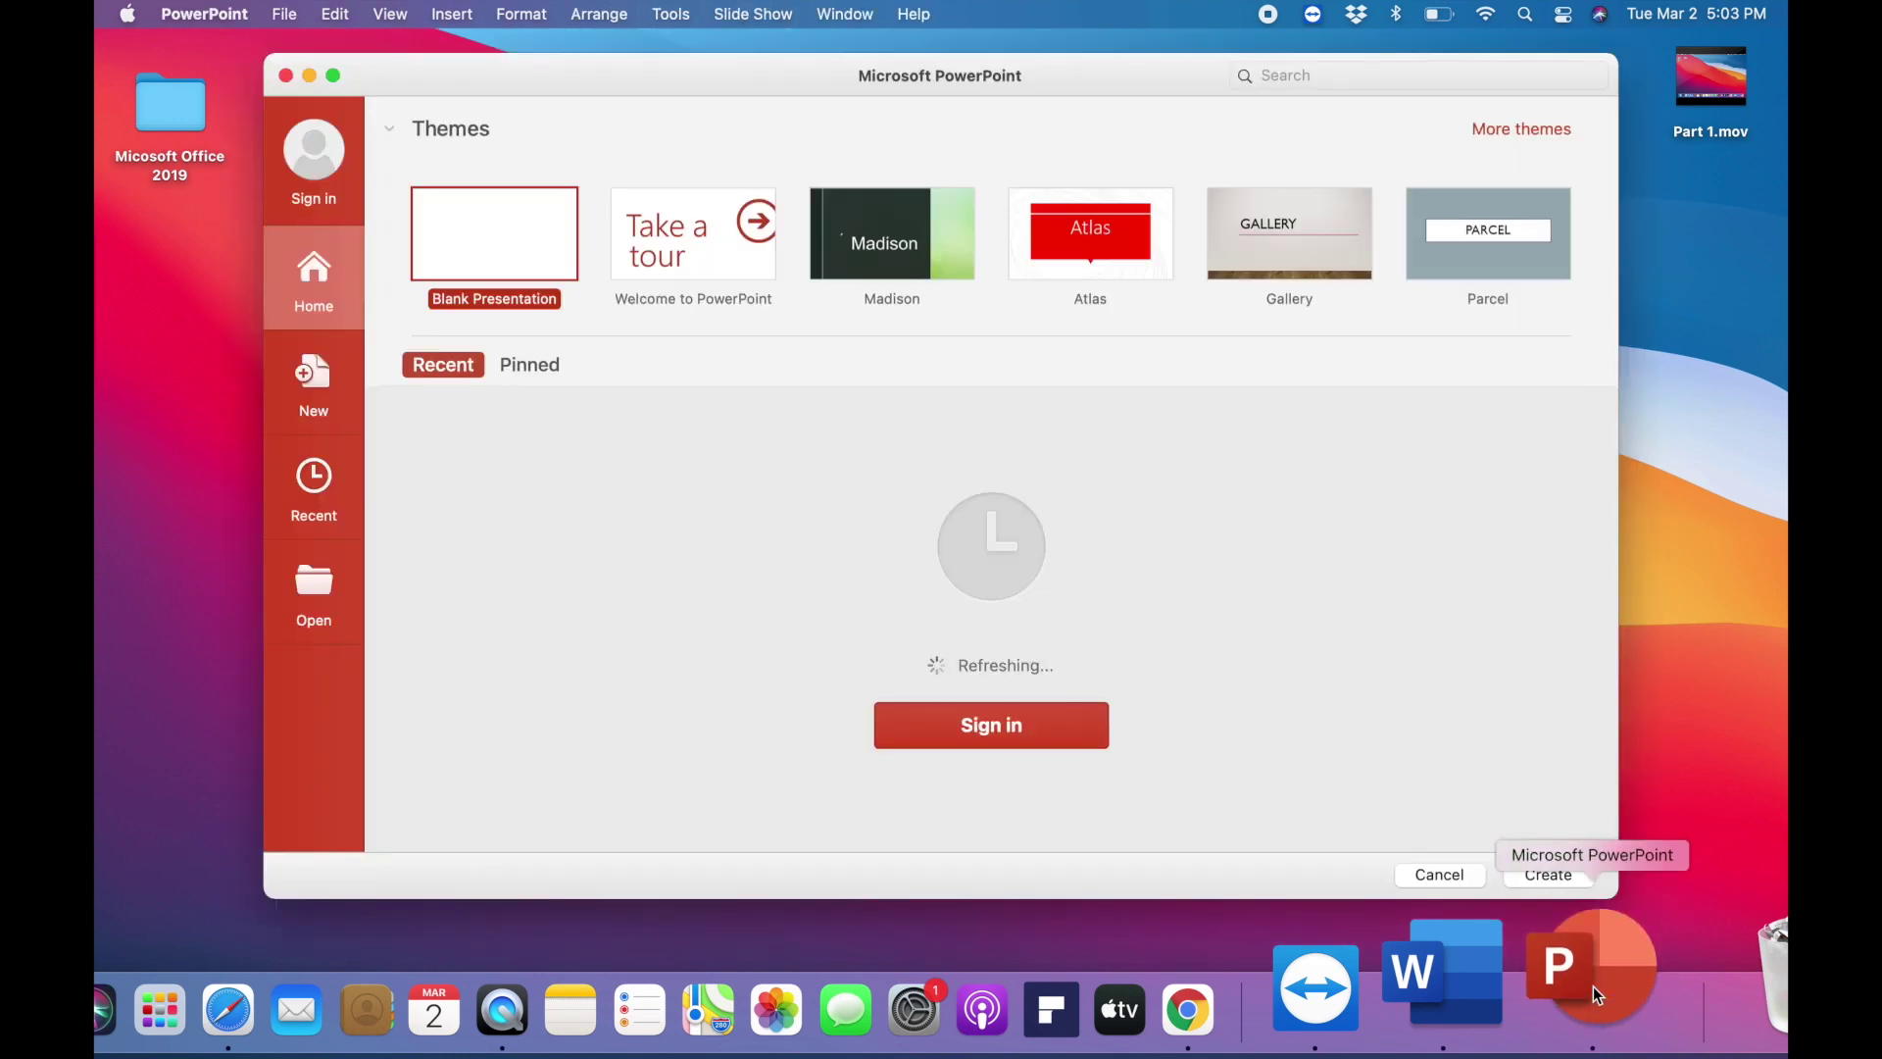
{"action": "left_click", "coordinate": [286, 75]}
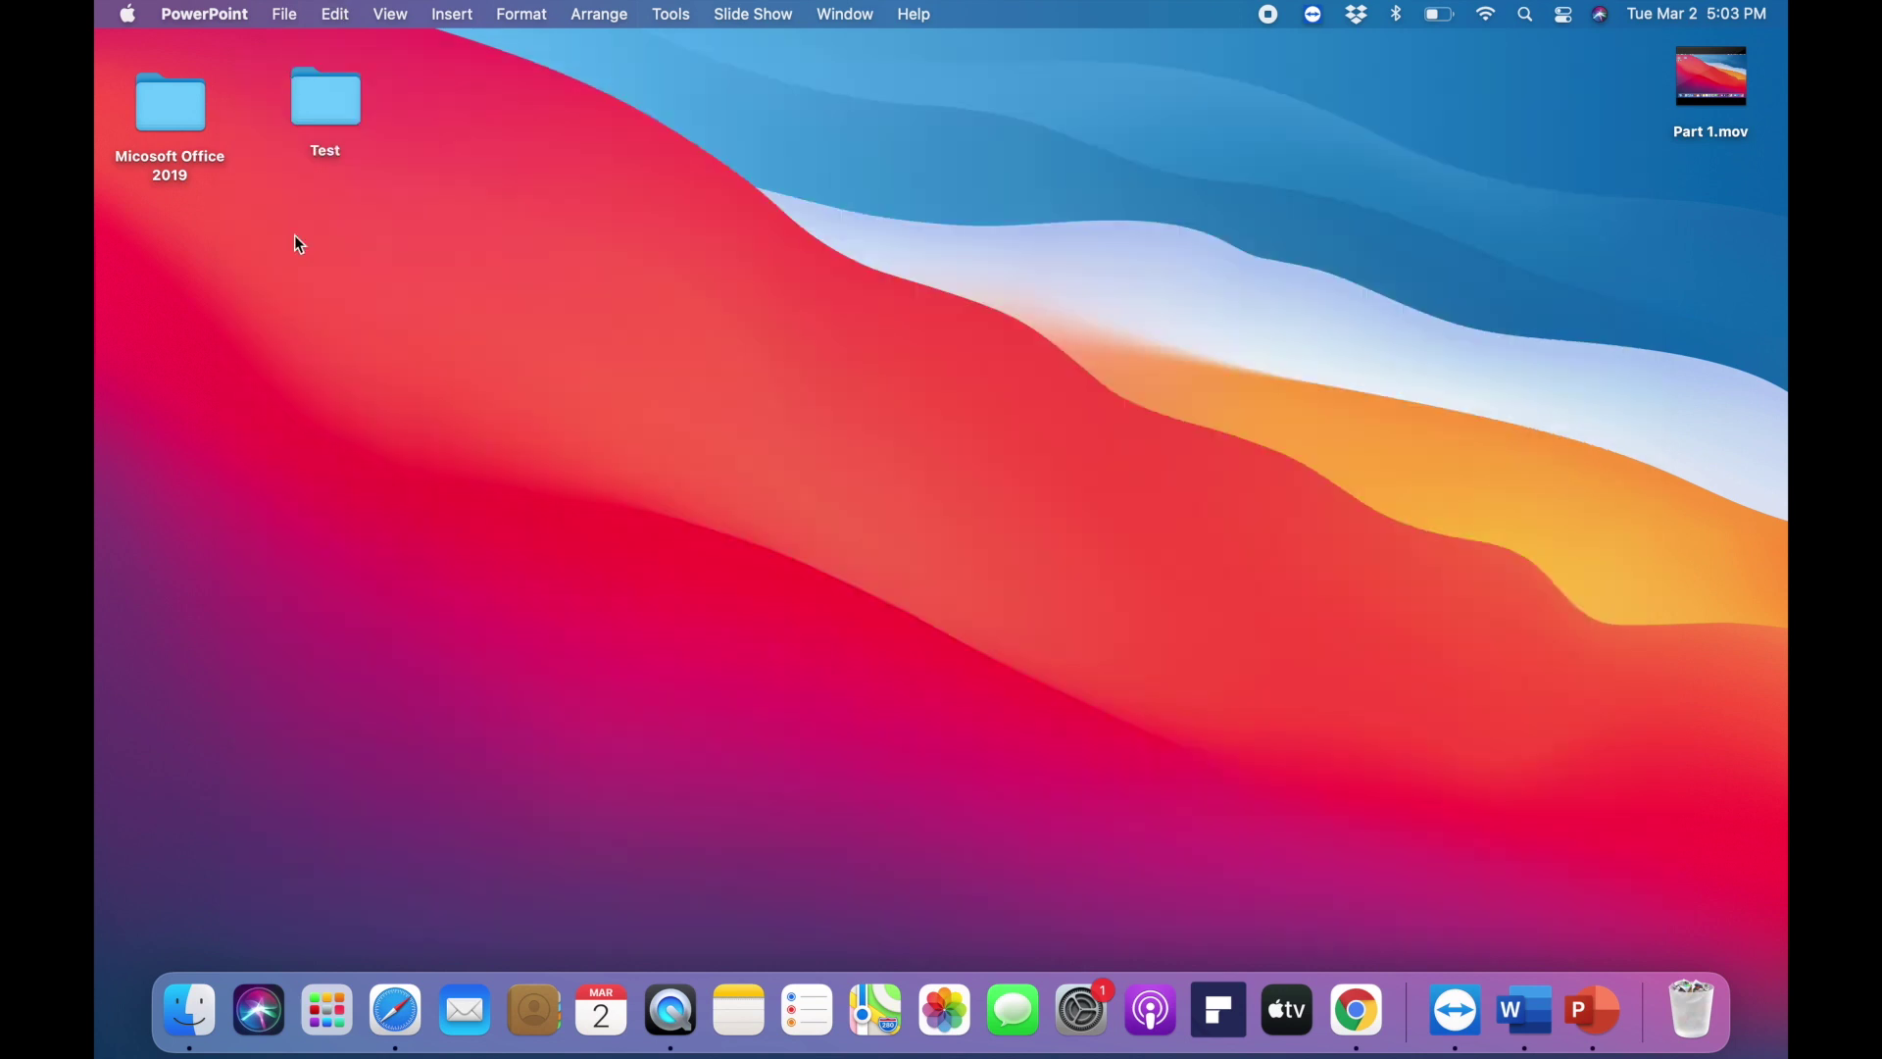
Launch Microsoft Excel from the Applications folder in a new Finder window
{"action": "left_click", "coordinate": [176, 1000]}
{"action": "left_click", "coordinate": [791, 309]}
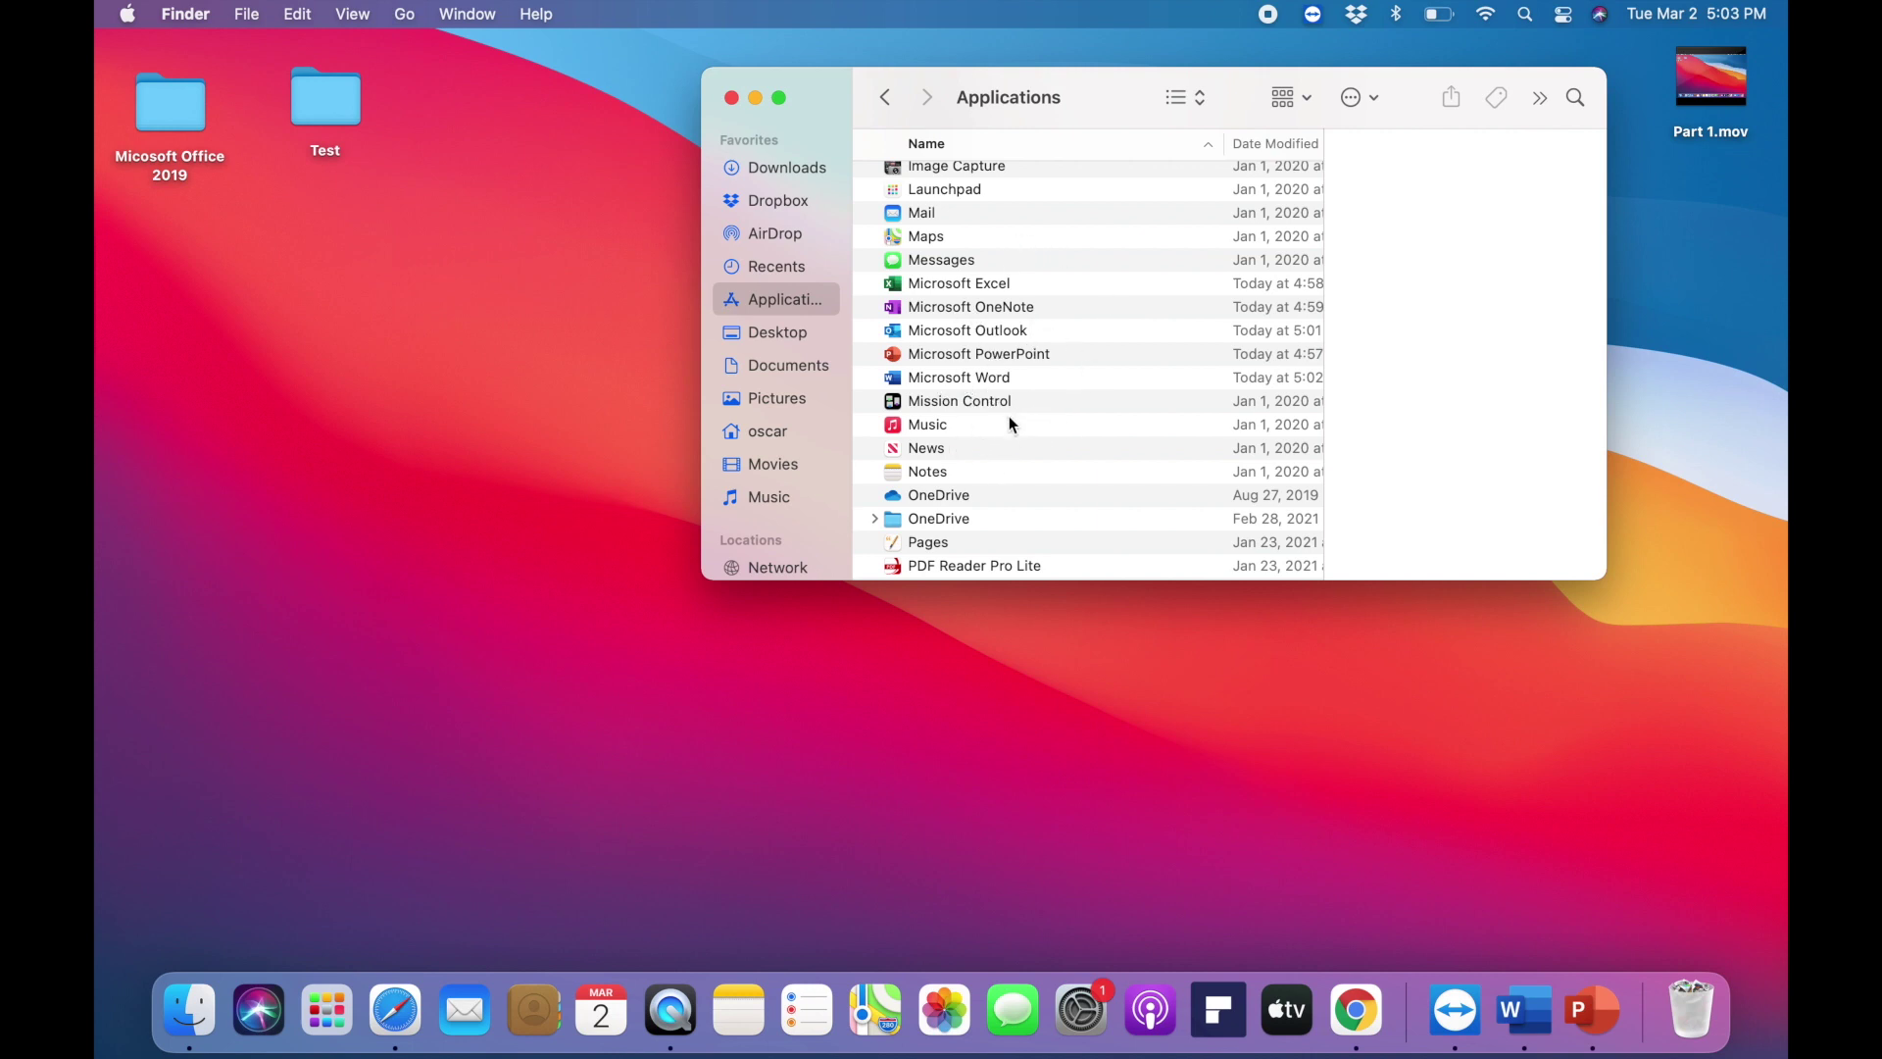
{"action": "double_click", "coordinate": [969, 292]}
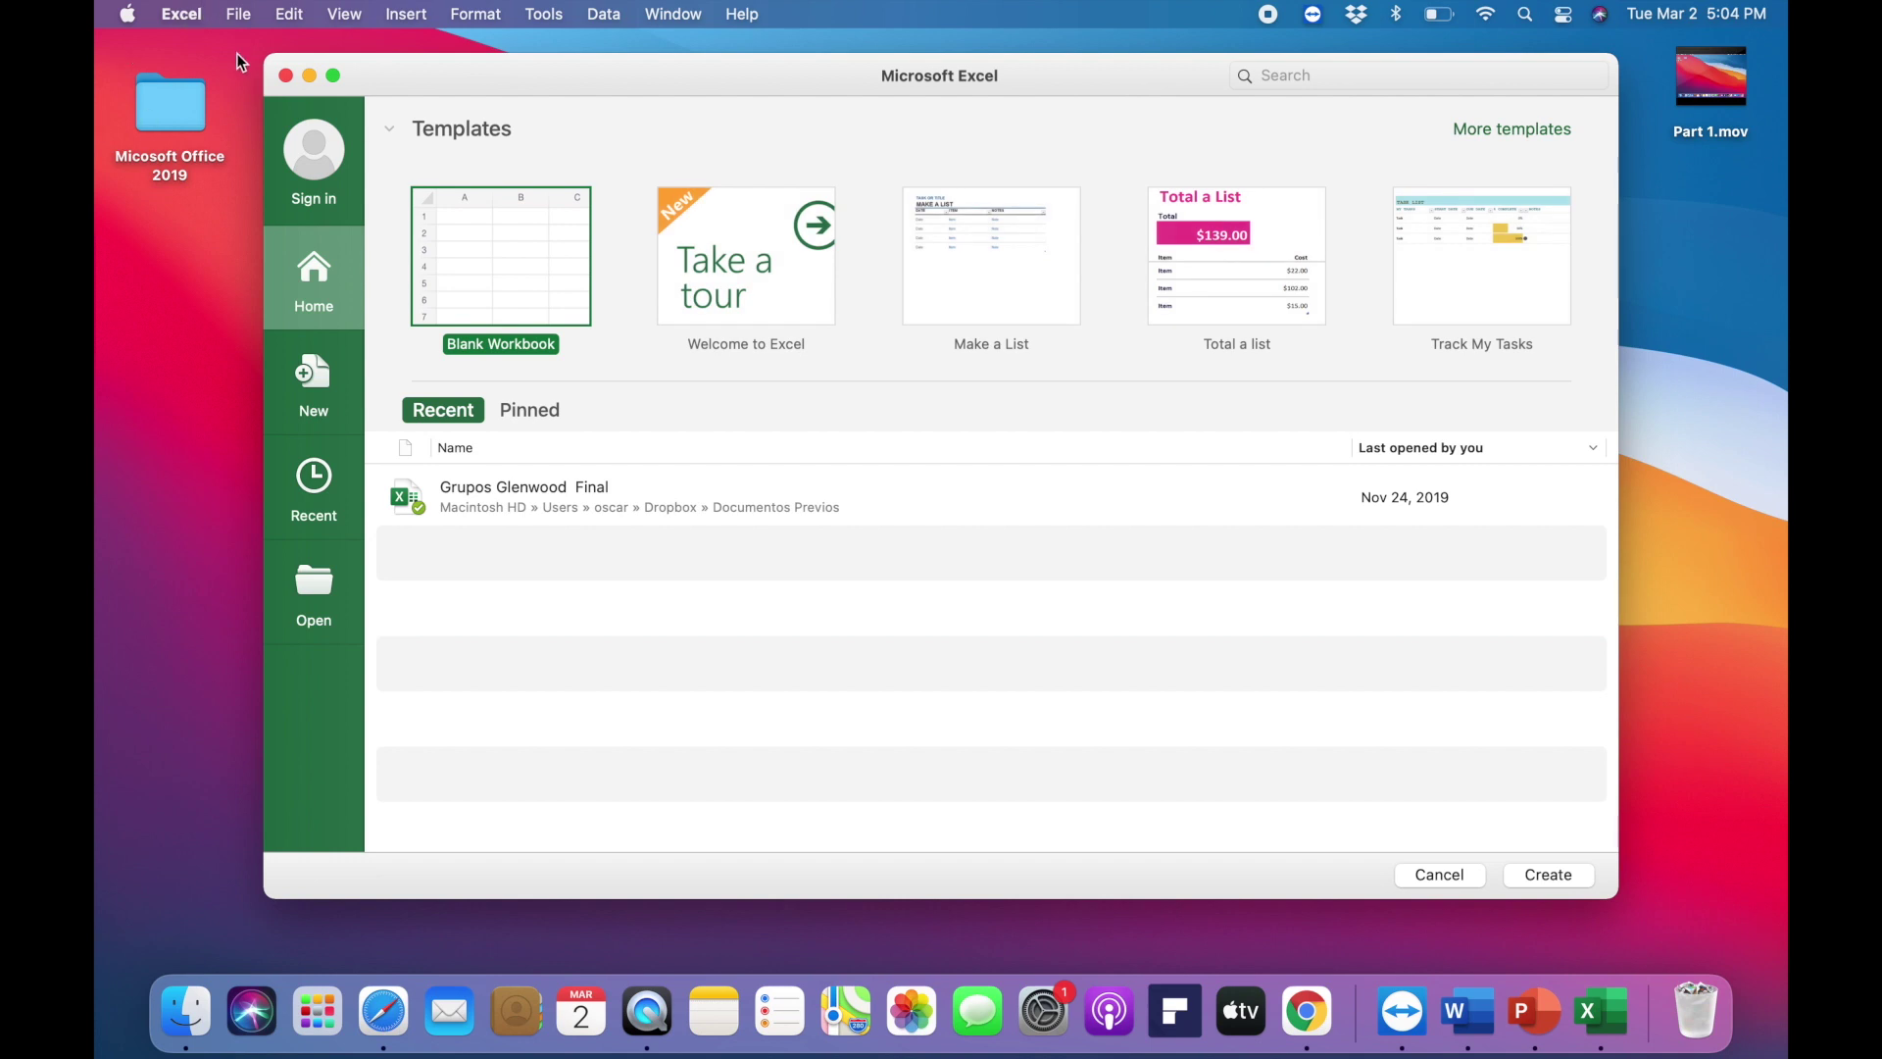
Close Excel's template gallery and the Finder Applications window
{"action": "left_click", "coordinate": [286, 76]}
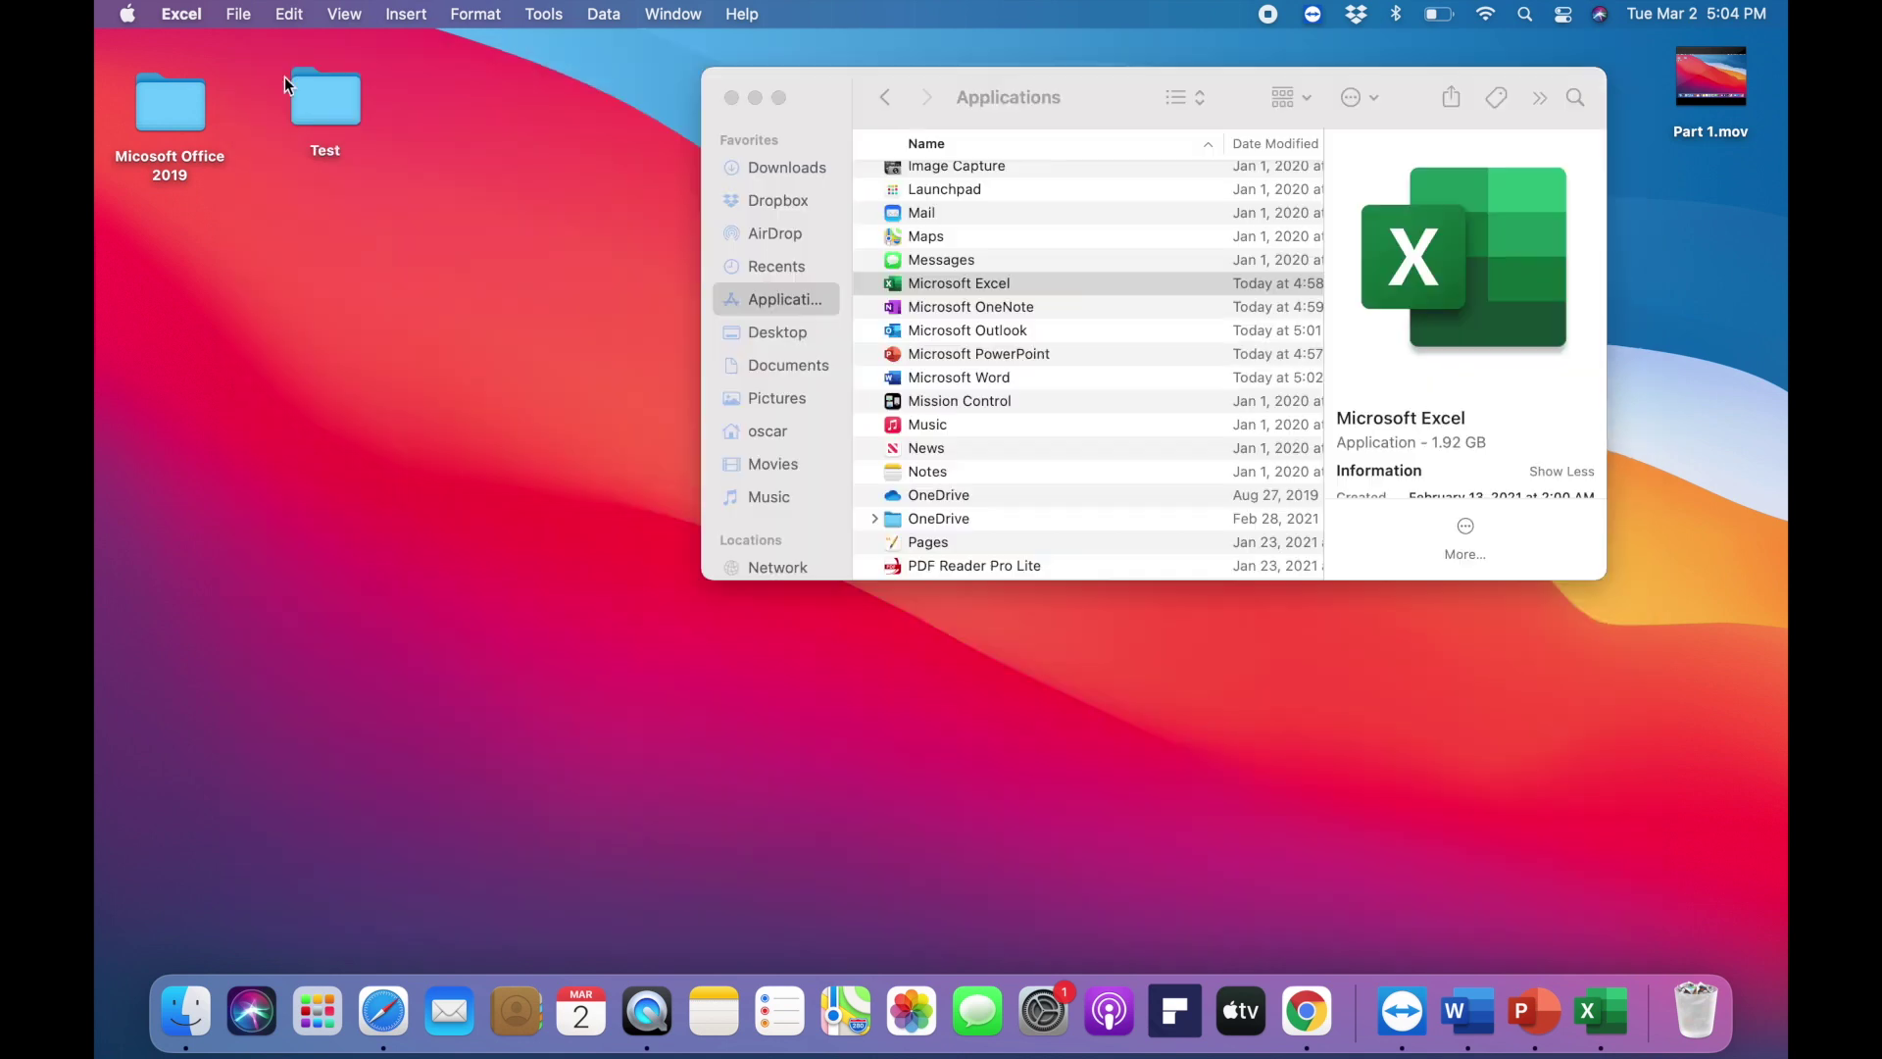
{"action": "left_click", "coordinate": [733, 97]}
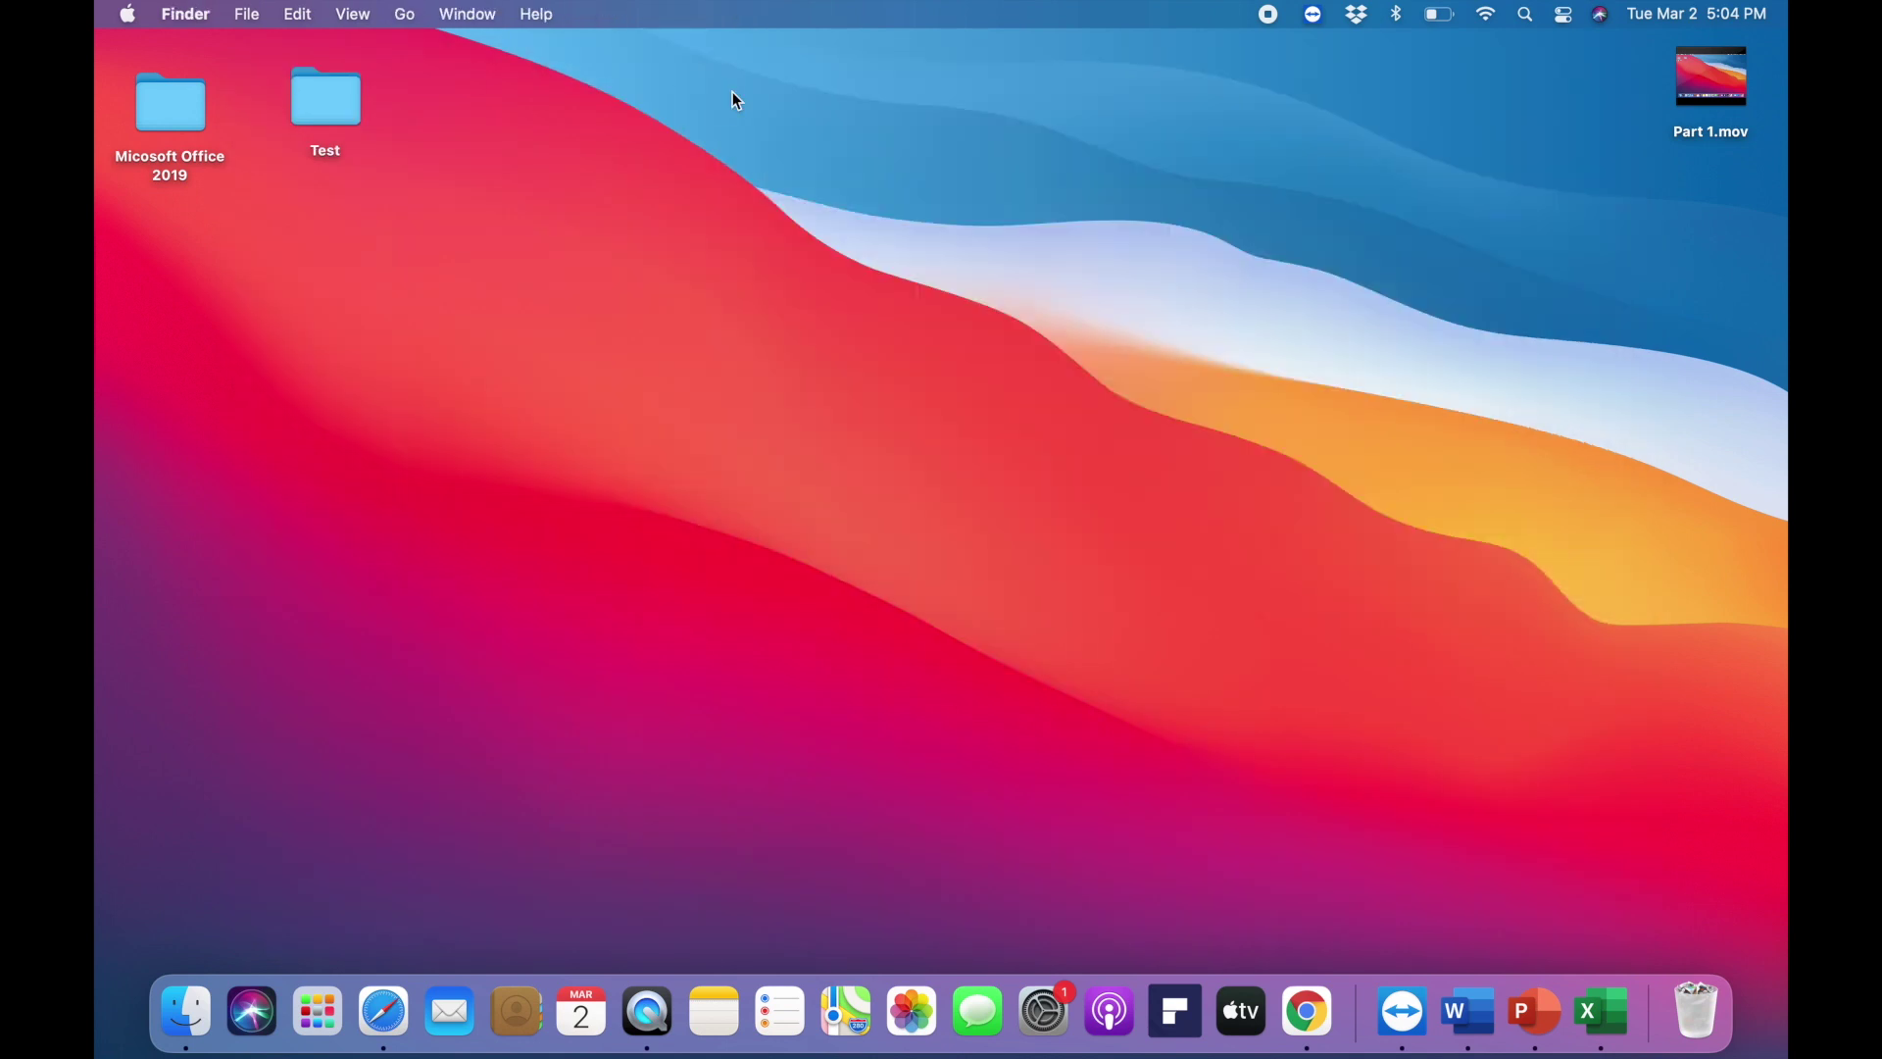